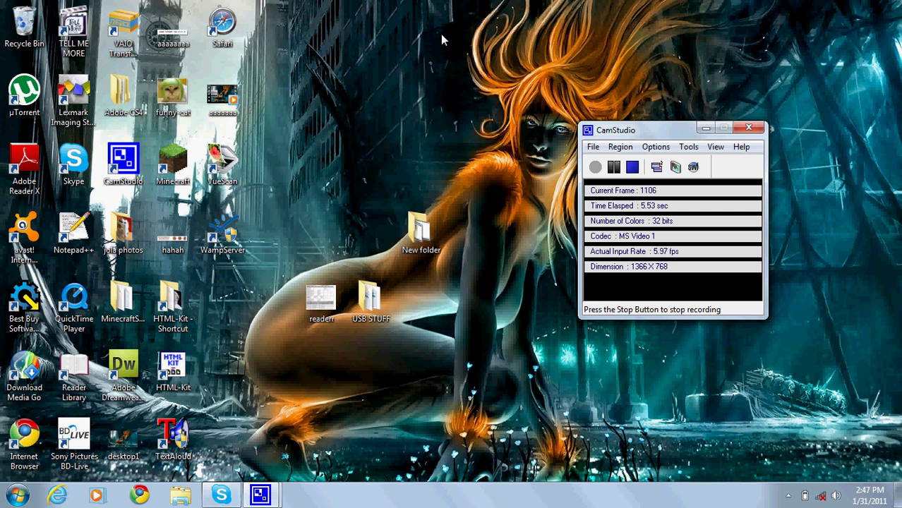
click(140, 495)
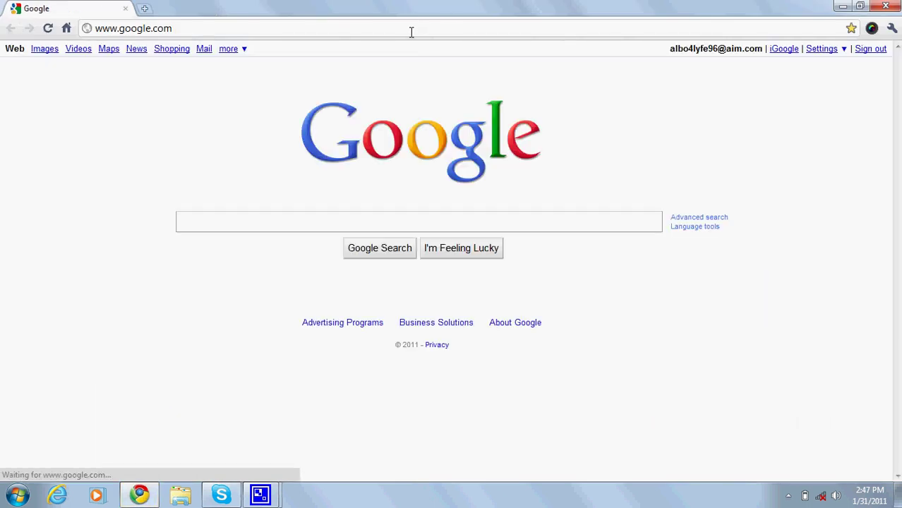
click(411, 31)
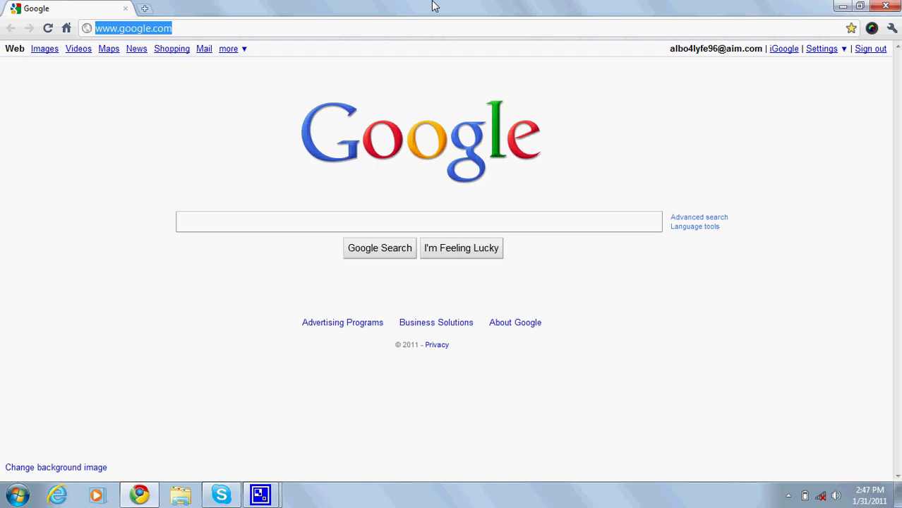
text(http://www.minecraftforum.net/viewtopic.php?f=25&t=125803)
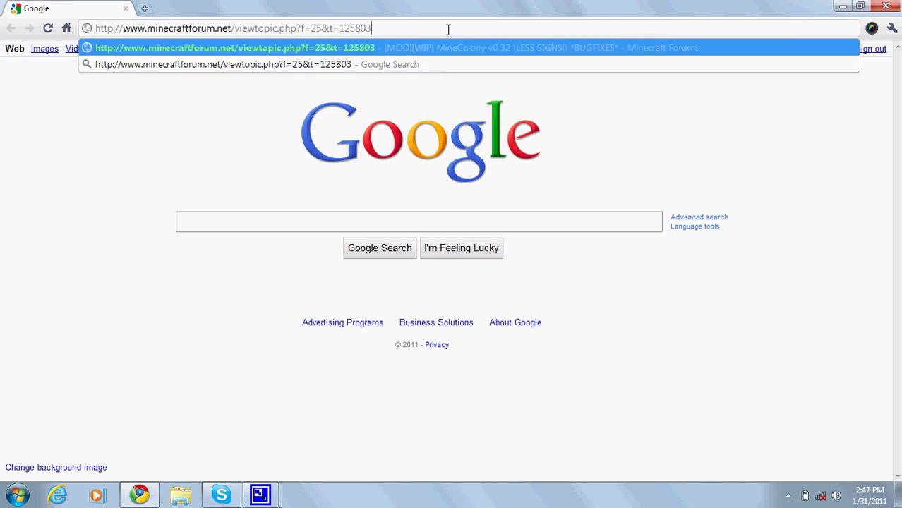
key(Return)
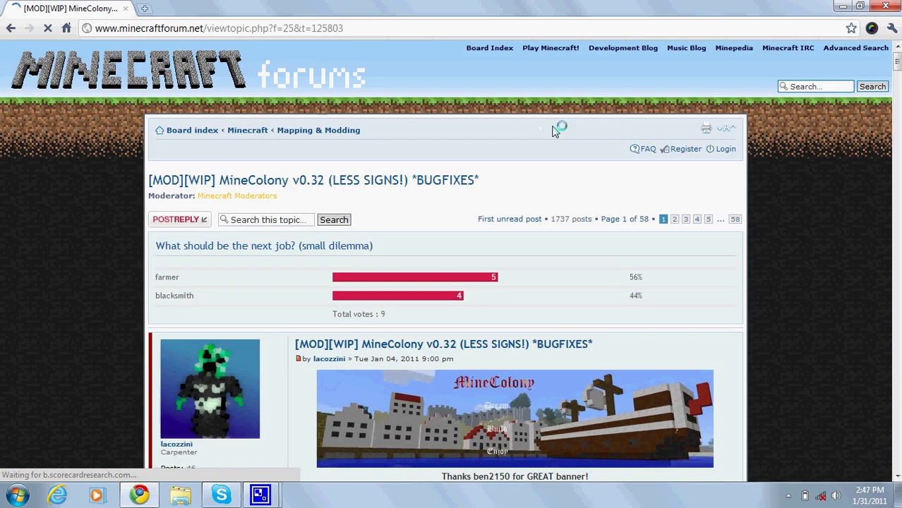
- Find the v.0.32 section of the MineColony thread and follow its download link to the MineColony download page
scroll(546, 161, down, 5)
scroll(551, 166, down, 15)
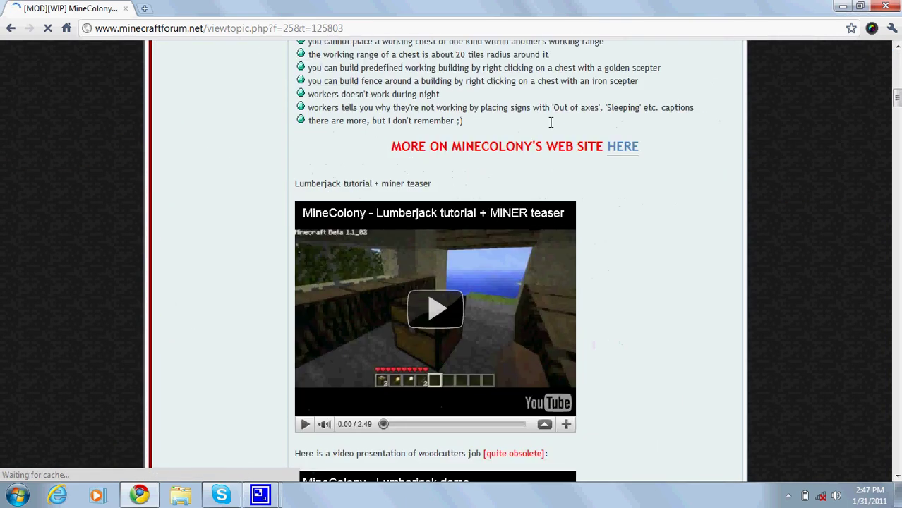
scroll(550, 121, down, 3)
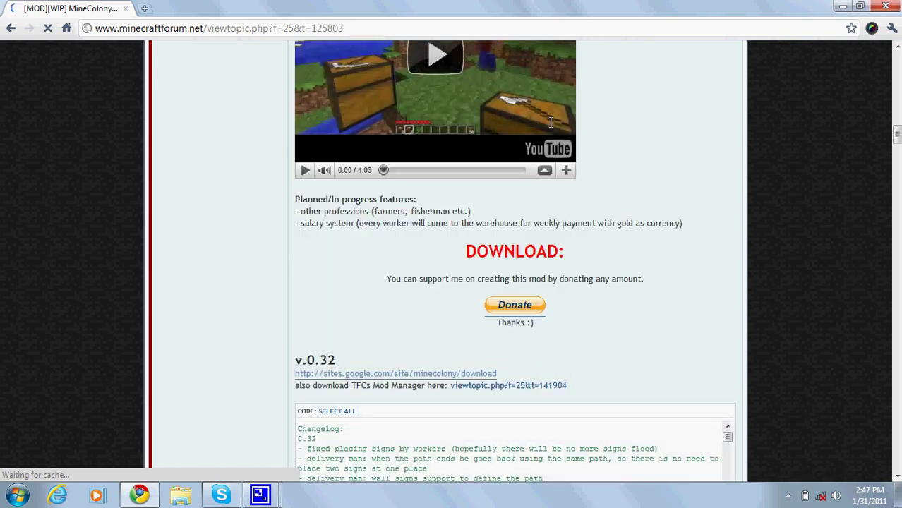
scroll(550, 122, up, 1)
scroll(550, 121, down, 3)
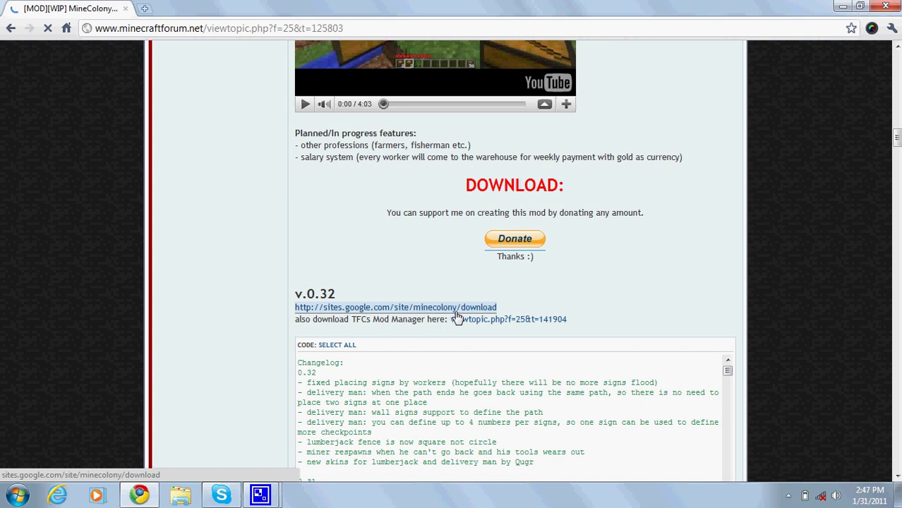
right_click(422, 308)
click(406, 309)
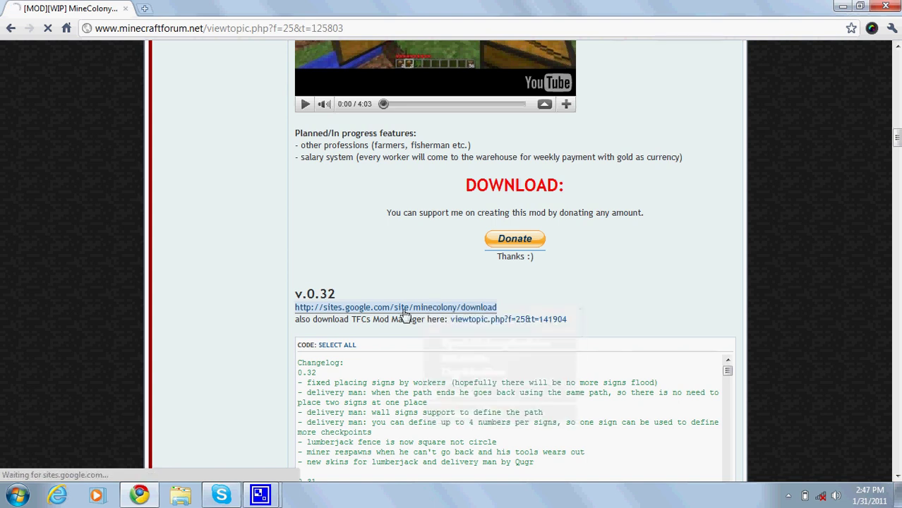
scroll(396, 183, down, 3)
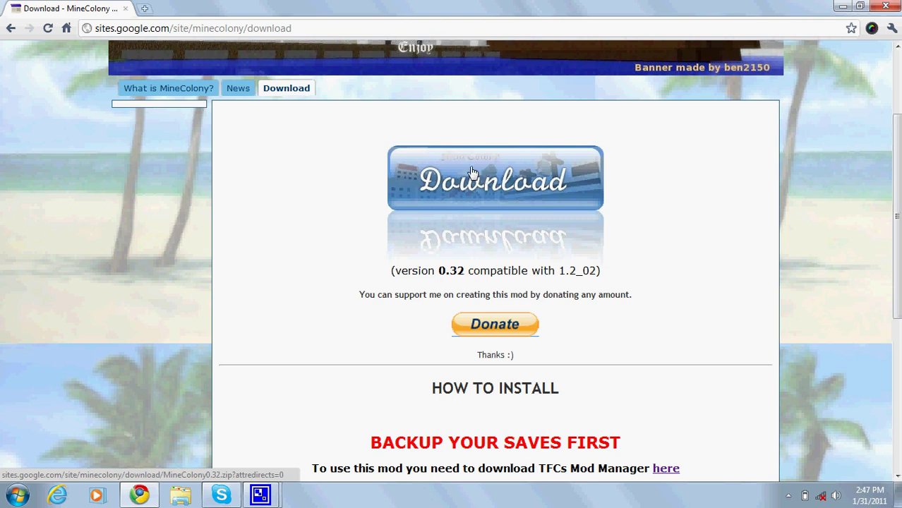
- Follow the thread's TFCs Mod Manager link to the new blog, locate the 11.3 download link, and close the browser
key(alt+Left)
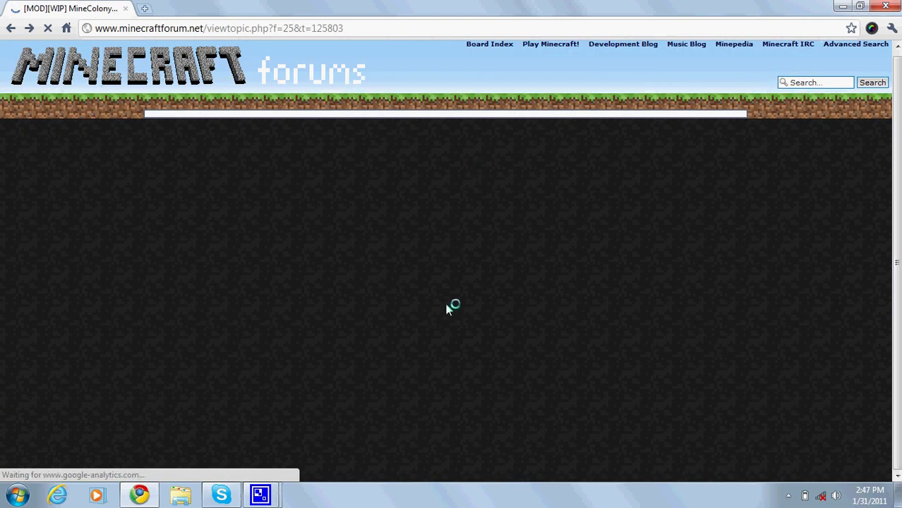
scroll(498, 235, down, 7)
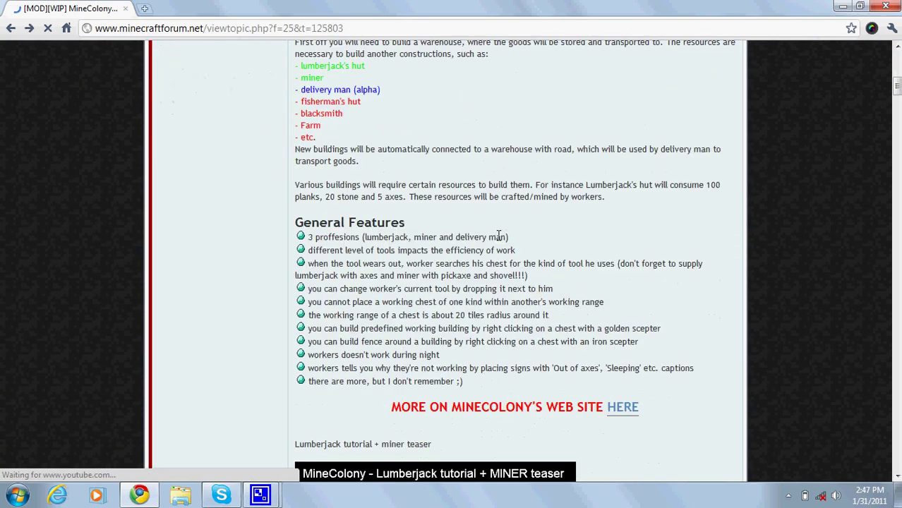
scroll(498, 235, down, 15)
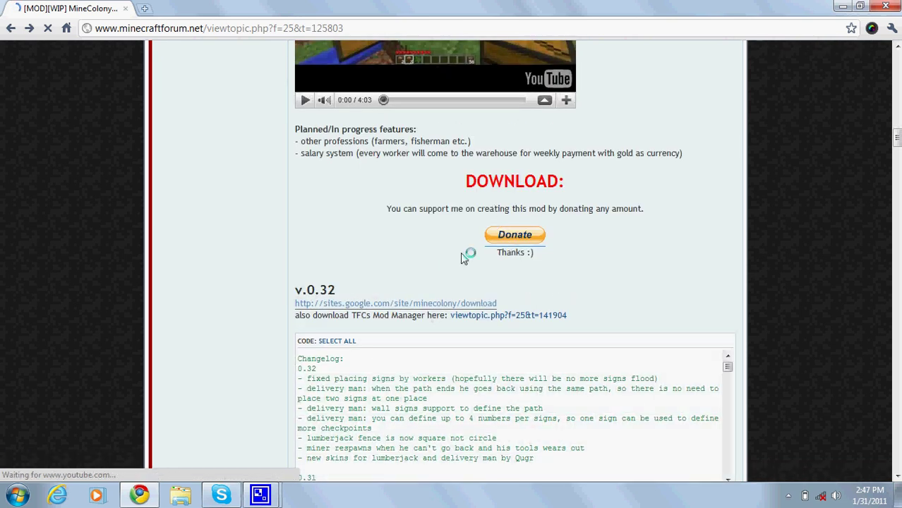
click(495, 317)
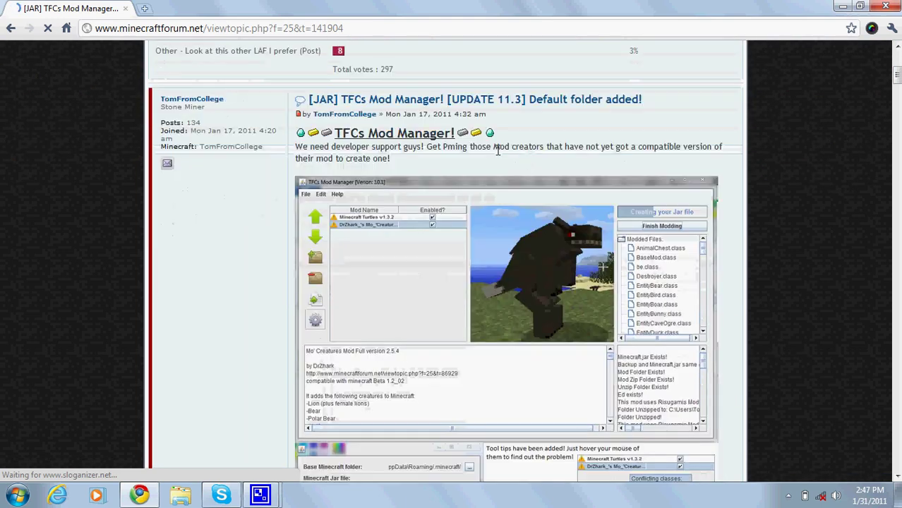
scroll(411, 126, down, 6)
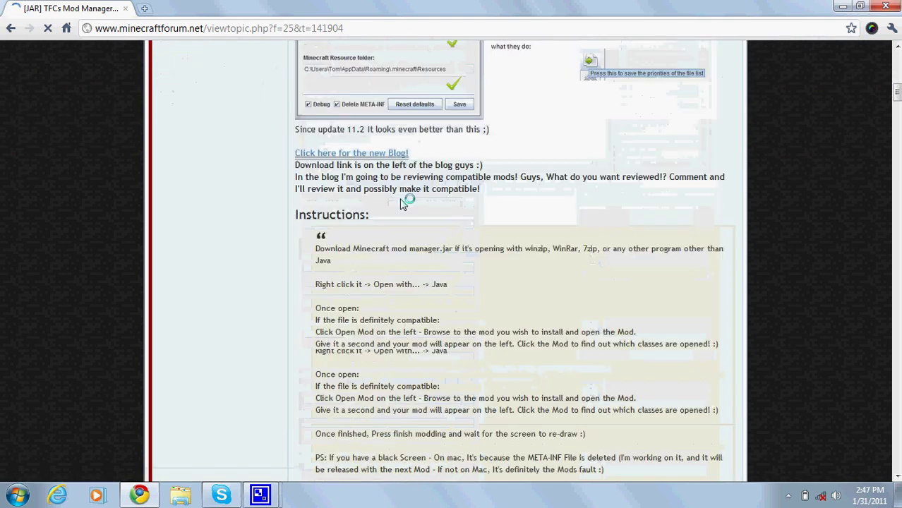
click(335, 154)
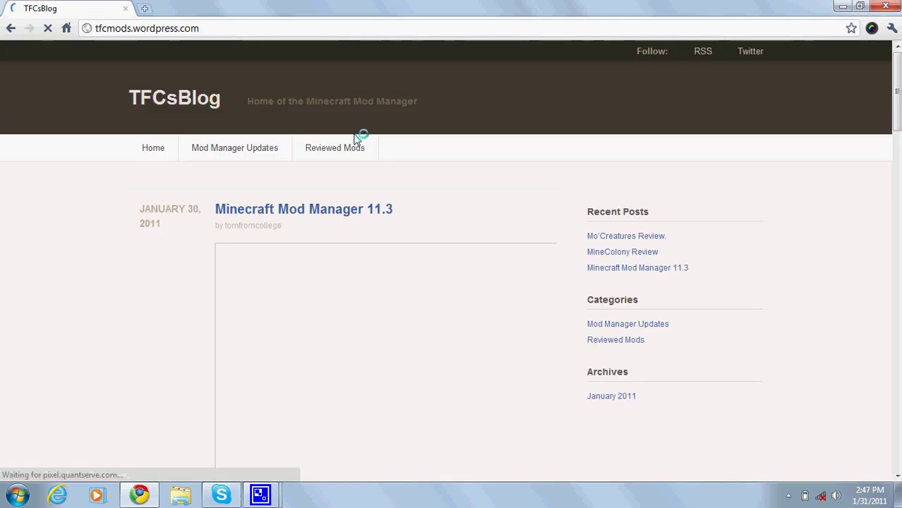
scroll(349, 151, down, 6)
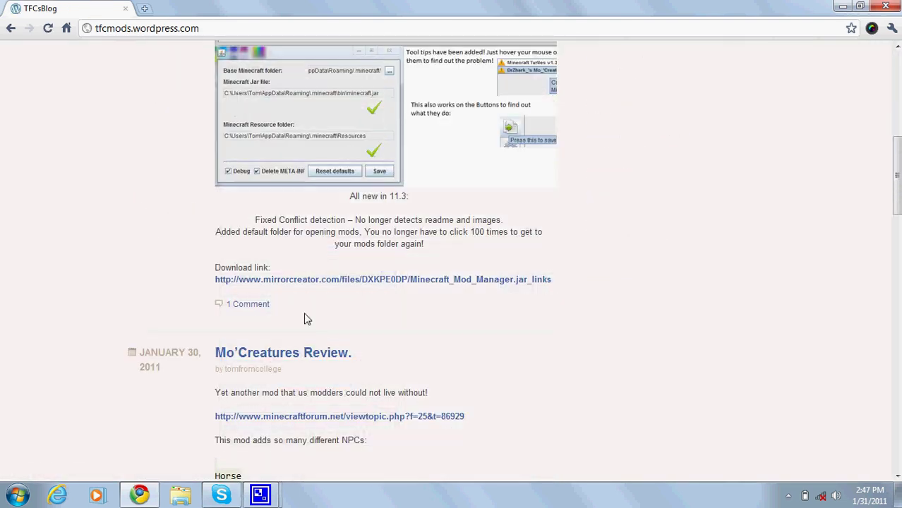
click(883, 7)
click(838, 8)
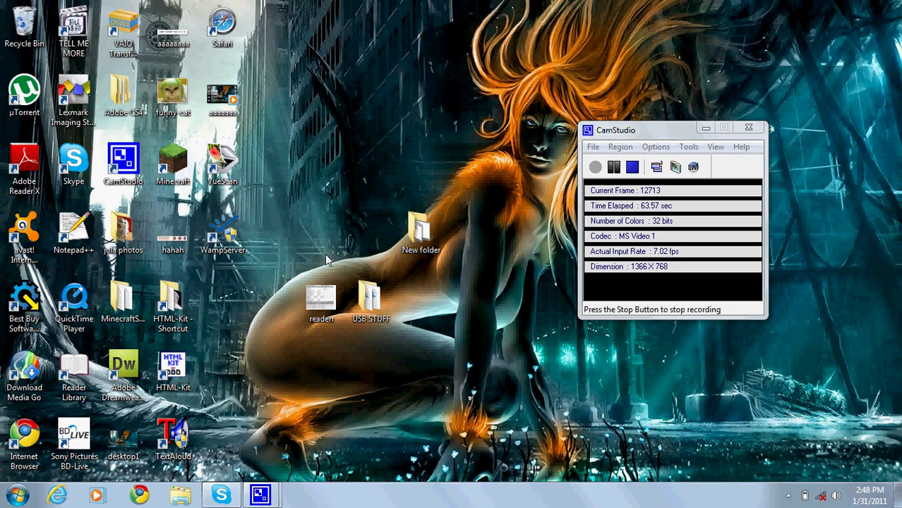
- Run Minecraft_Mod_Manager from the USB STUFF folder on the desktop and agree to unzip the game
double_click(378, 310)
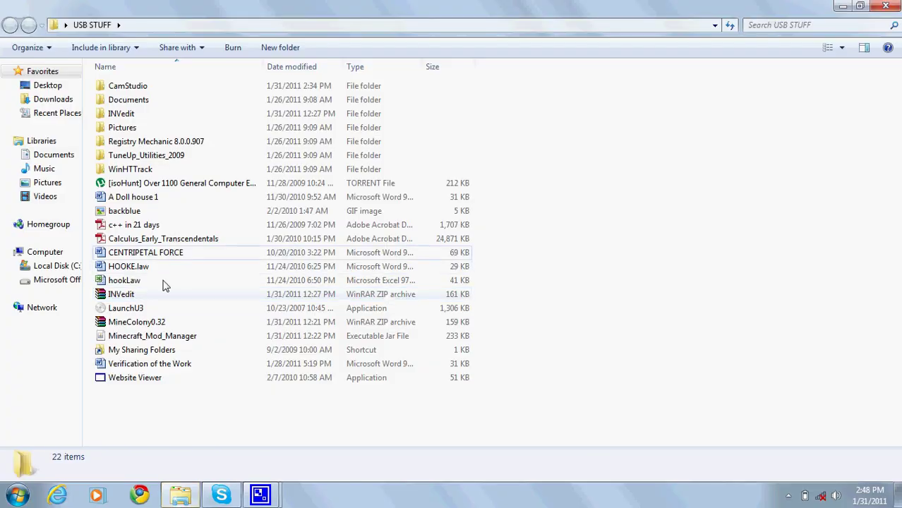
click(160, 342)
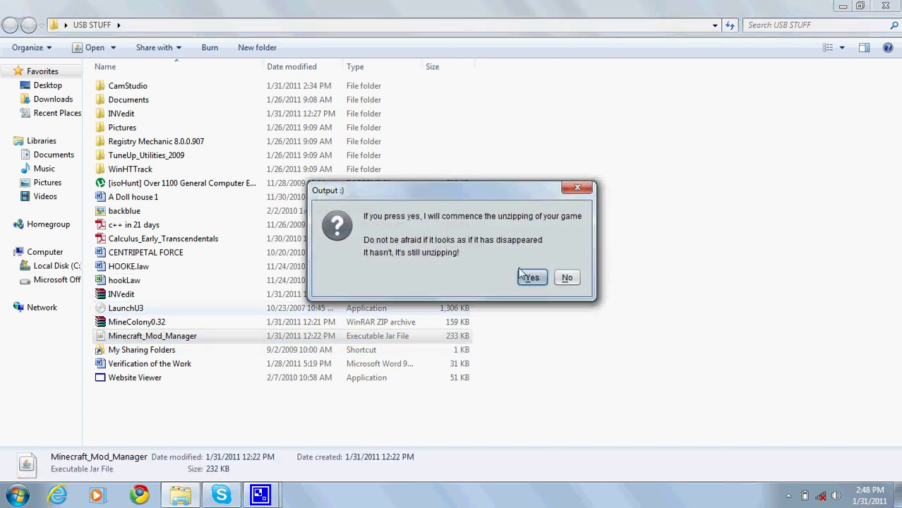
click(531, 279)
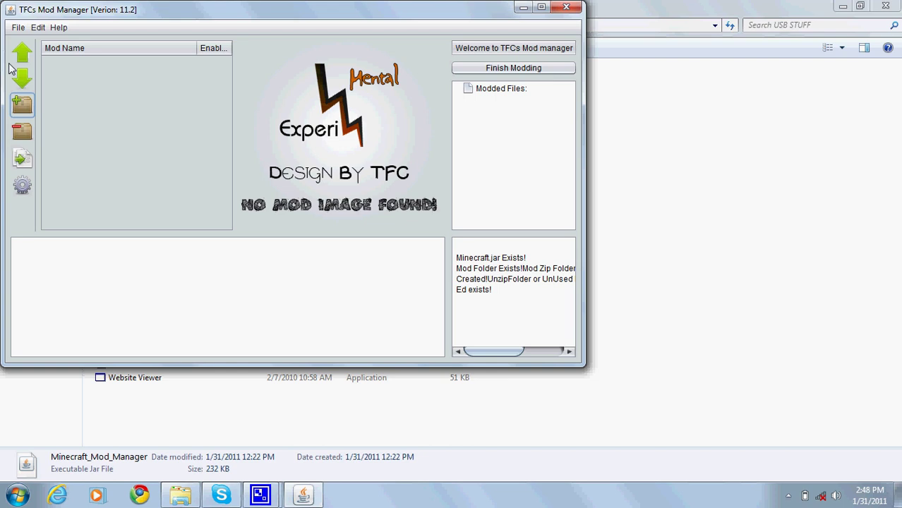
- Start adding a mod in TFCs Mod Manager and locate the MineColony0.32 archive in the USB STUFF folder
click(22, 107)
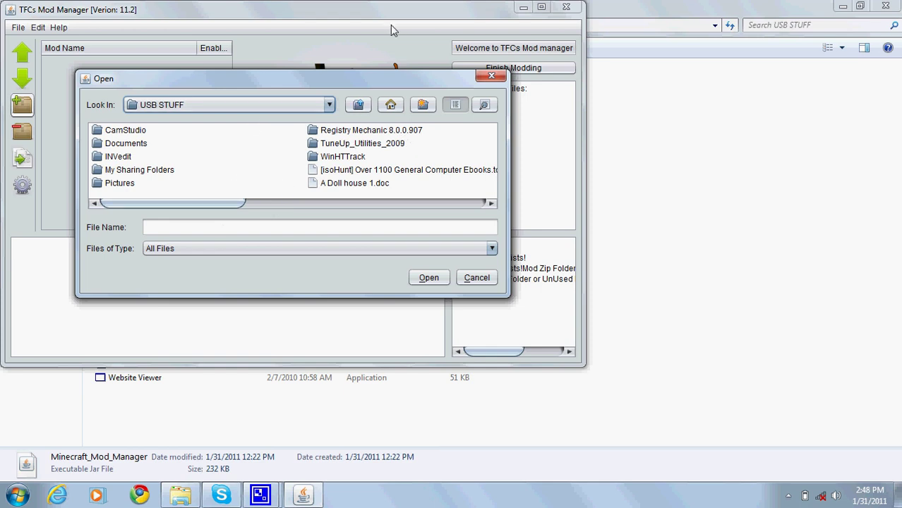
drag(405, 77, 503, 103)
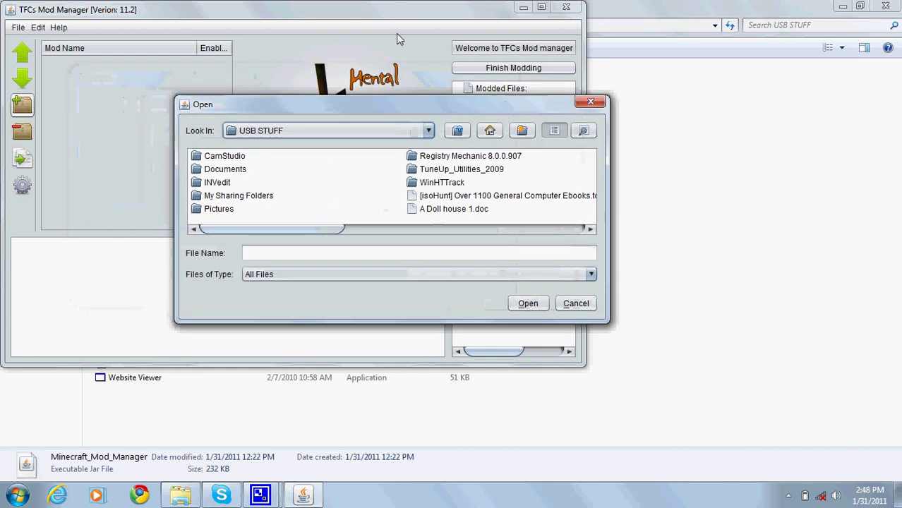
click(270, 416)
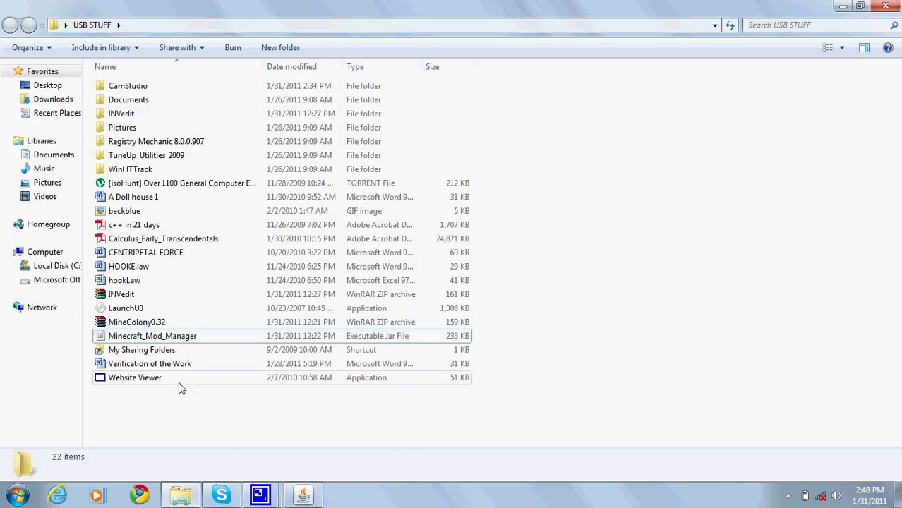
click(124, 324)
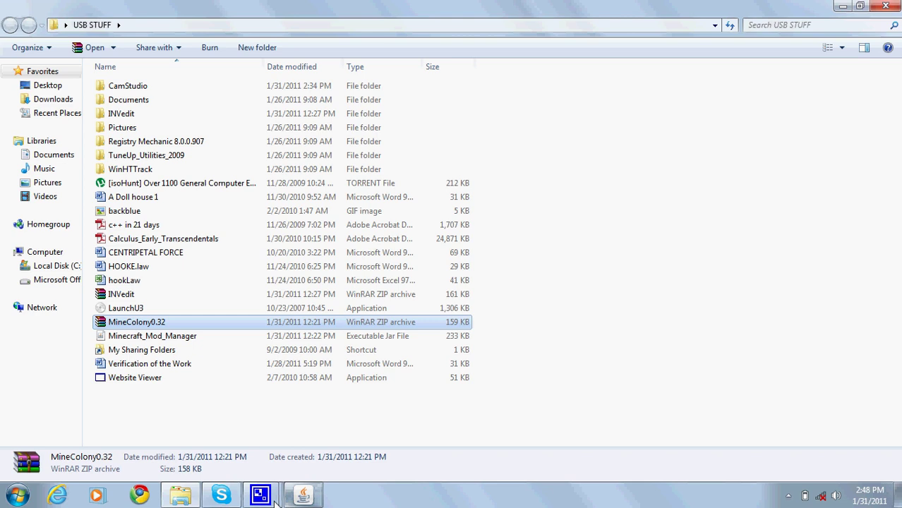
click(303, 496)
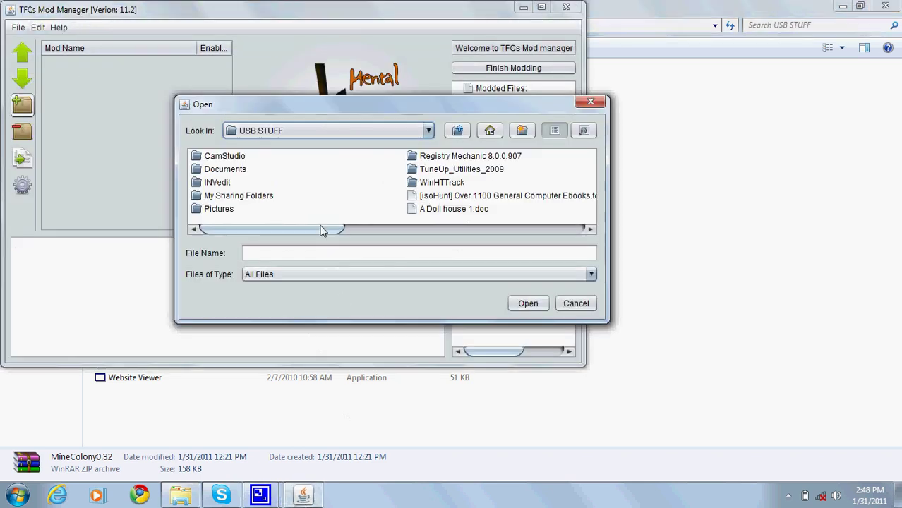
- Select MineColony0.32.zip in the file chooser and open it to add it to the mod list
click(521, 197)
drag(302, 228, 186, 228)
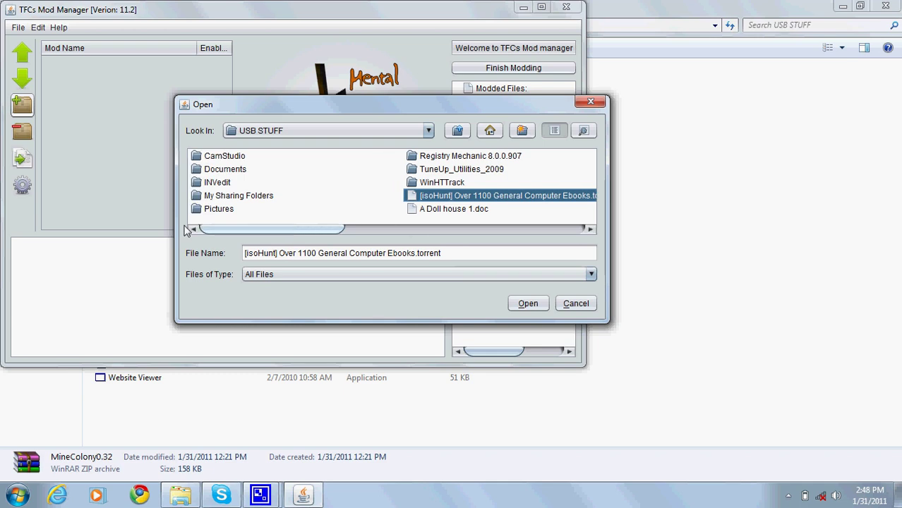
scroll(355, 190, down, 1)
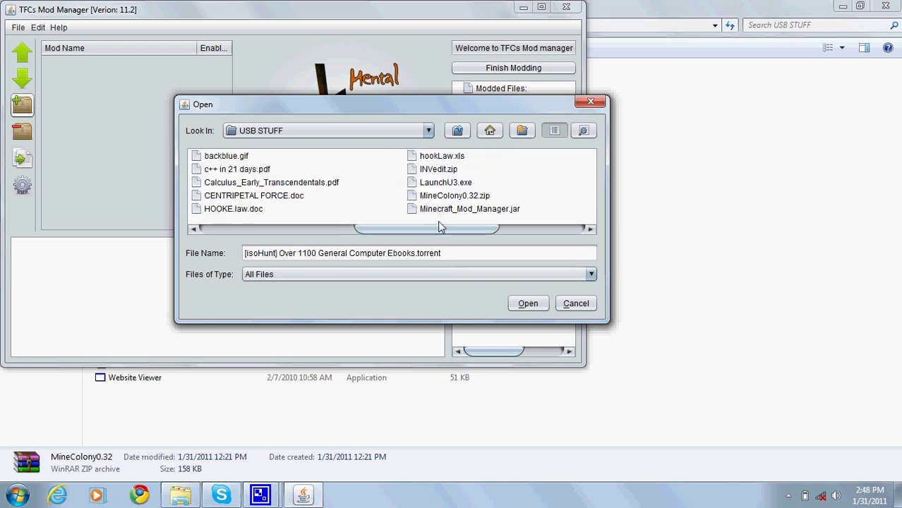
scroll(439, 226, up, 3)
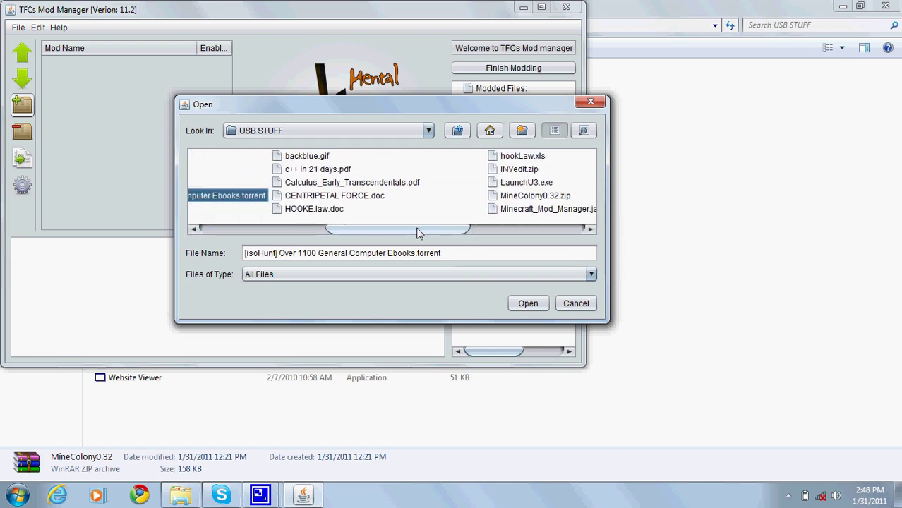
scroll(418, 233, down, 1)
click(467, 201)
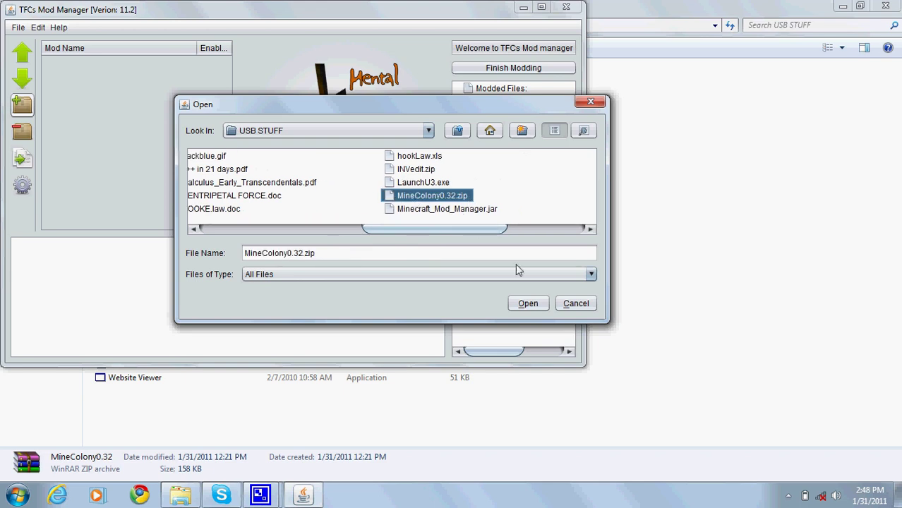
click(544, 303)
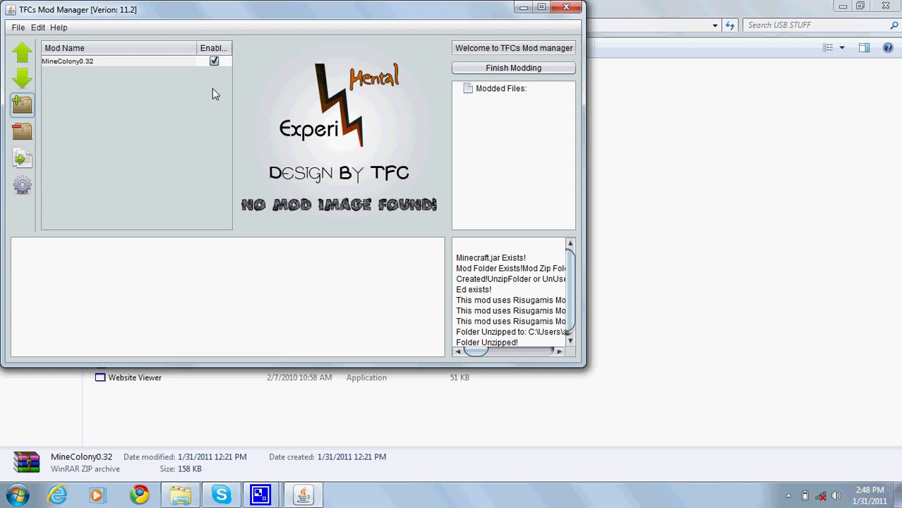
- Finish modding with MineColony0.32 selected in the mod list, and close the mod manager and the USB STUFF folder
click(106, 62)
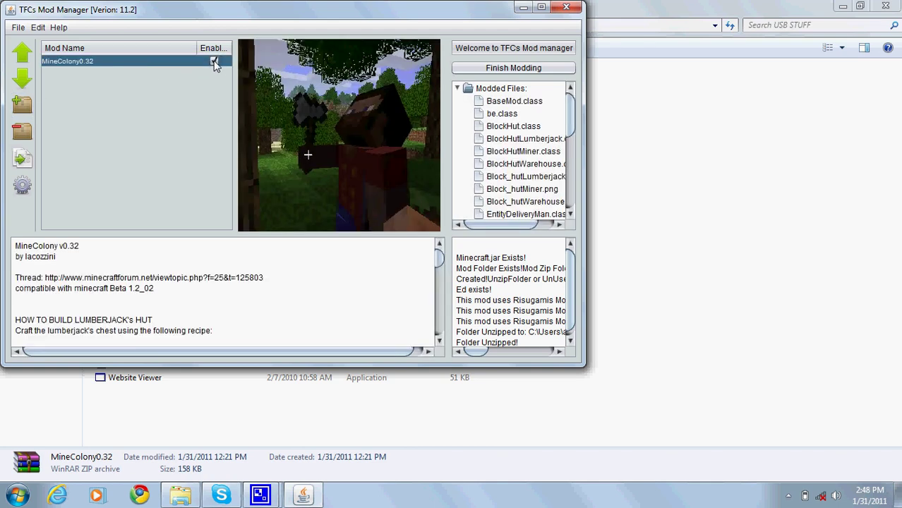
click(529, 68)
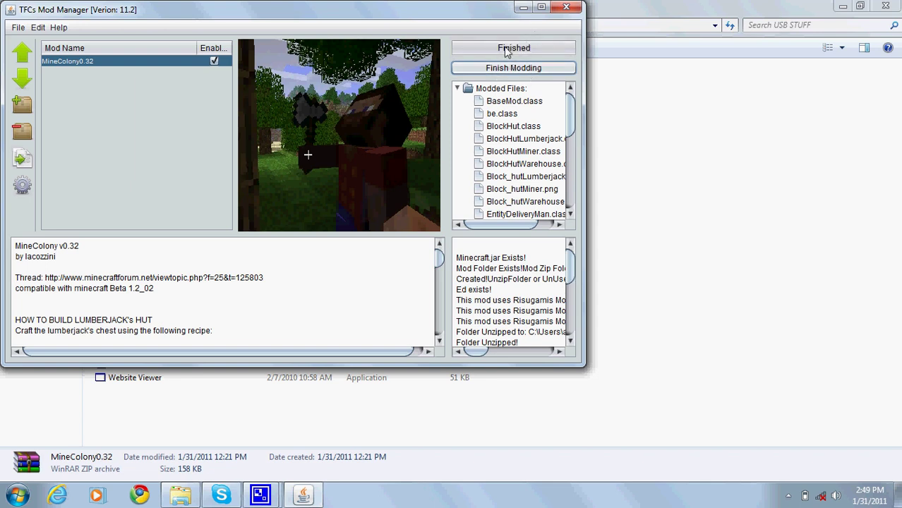
click(568, 8)
click(884, 5)
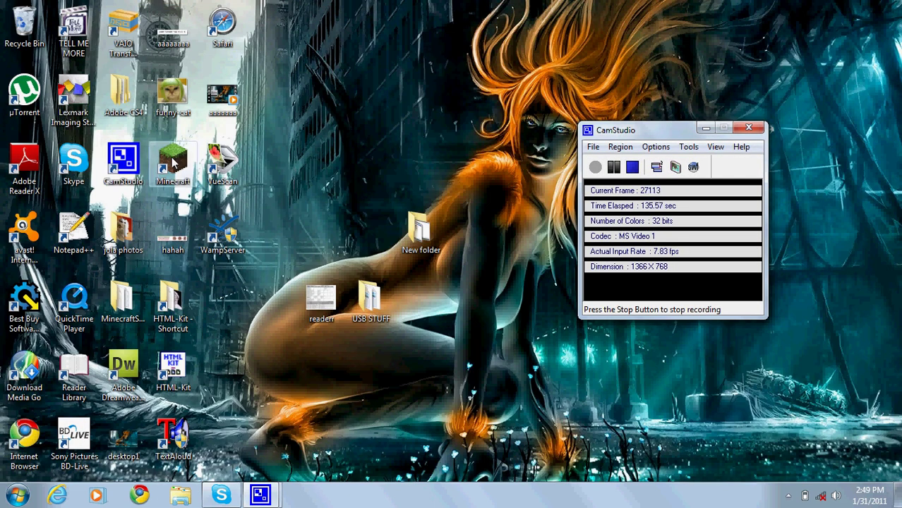
- Launch Minecraft from the desktop and enter the game with the filled-in username
click(172, 161)
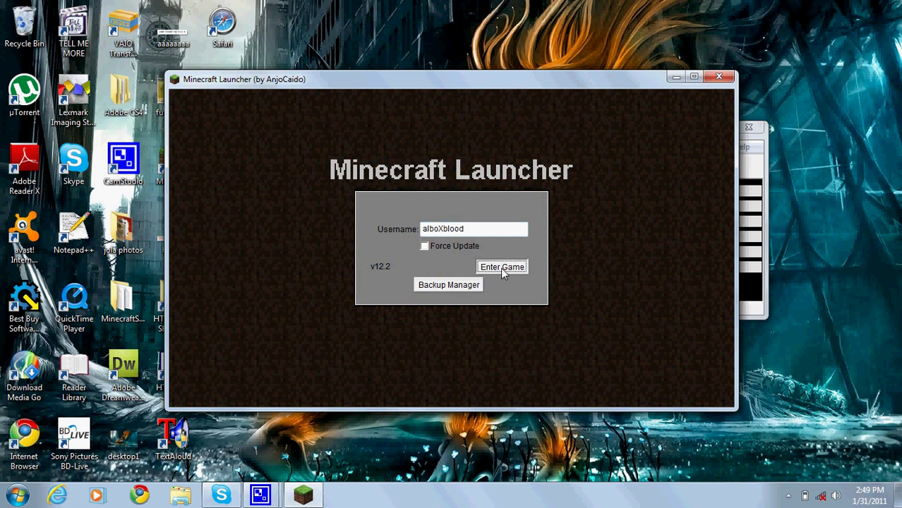
click(502, 270)
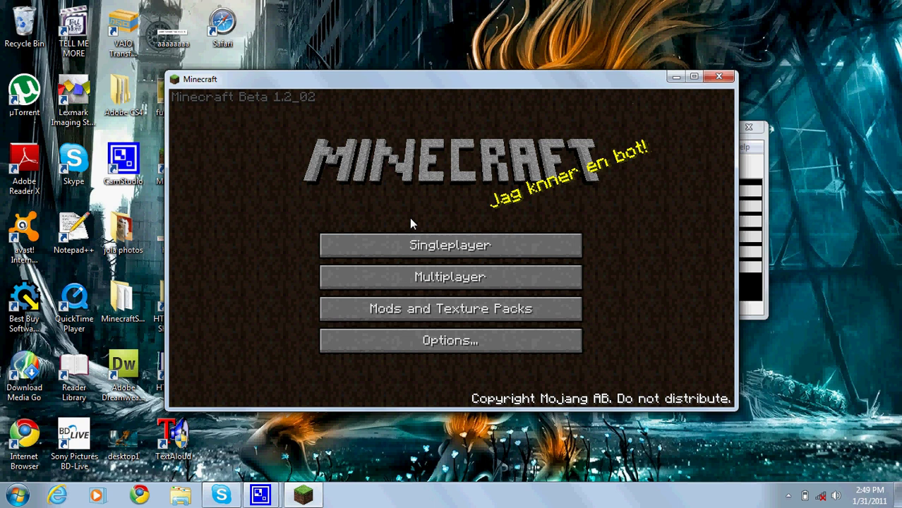
- Load World 2 in singleplayer and walk out of the cobblestone house onto the sand
click(420, 244)
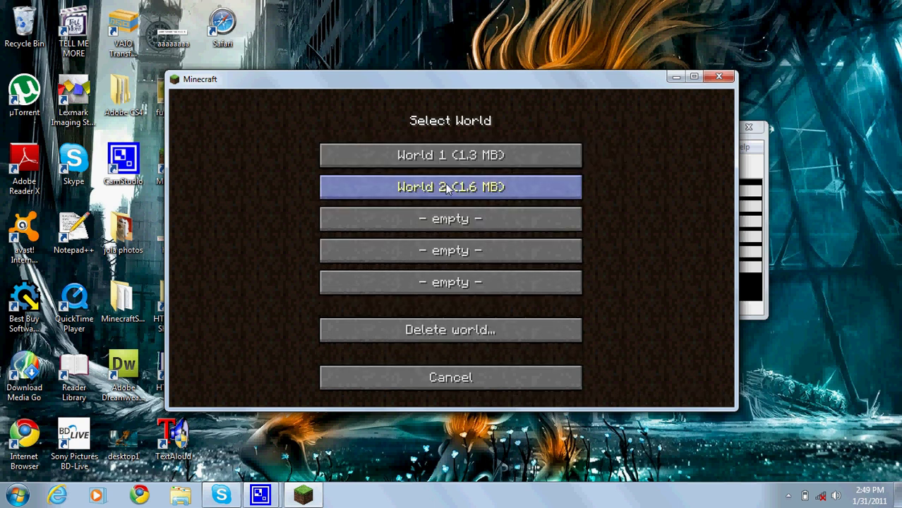
click(445, 187)
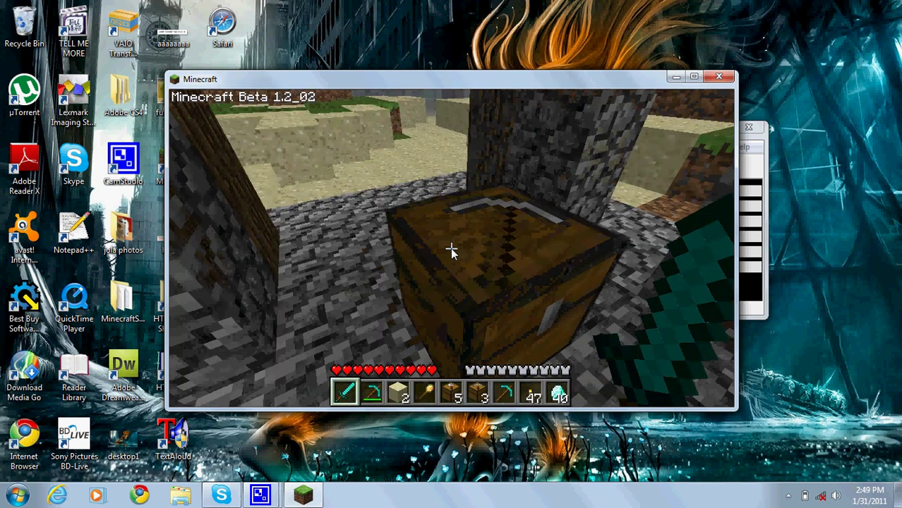
key(w)
key(w)
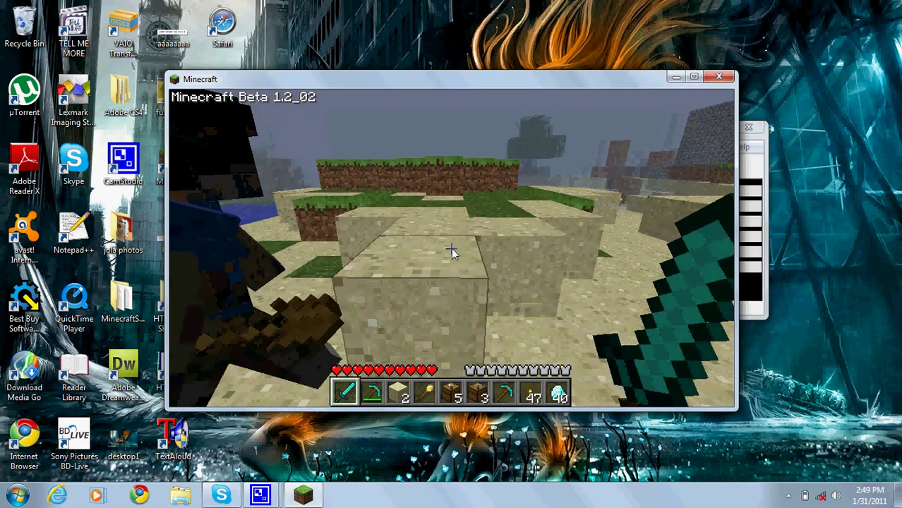
- Walk around the sand and grass terraces and examine the cobblestone and wood house and its surroundings
key(space)
key(w)
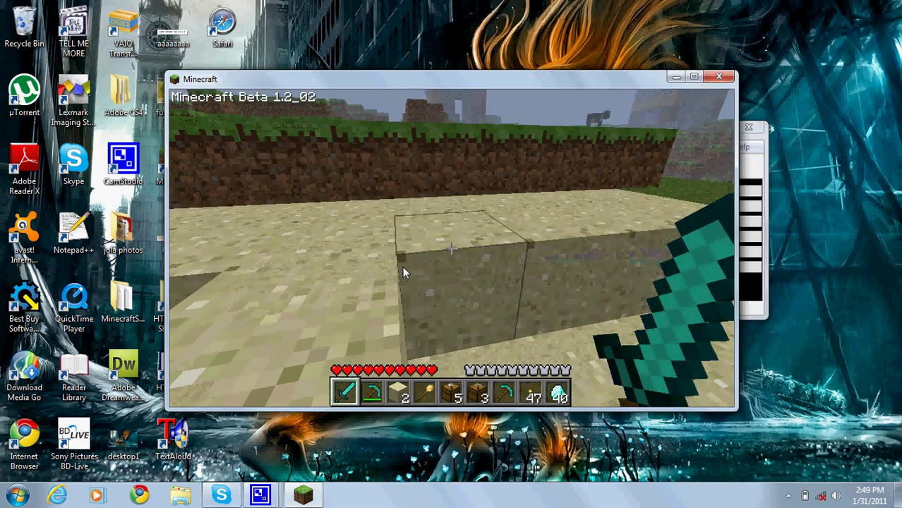
key(space)
key(w)
key(space)
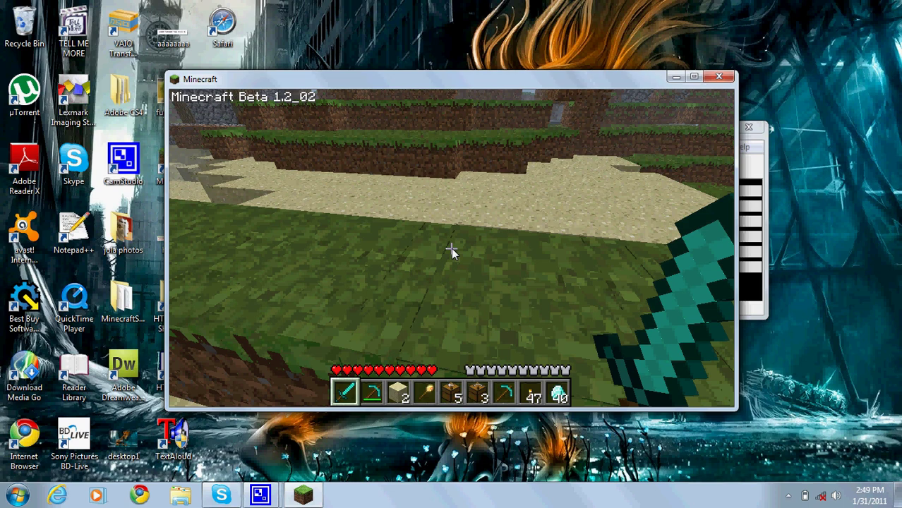
scroll(451, 249, down, 1)
key(w)
key(w)
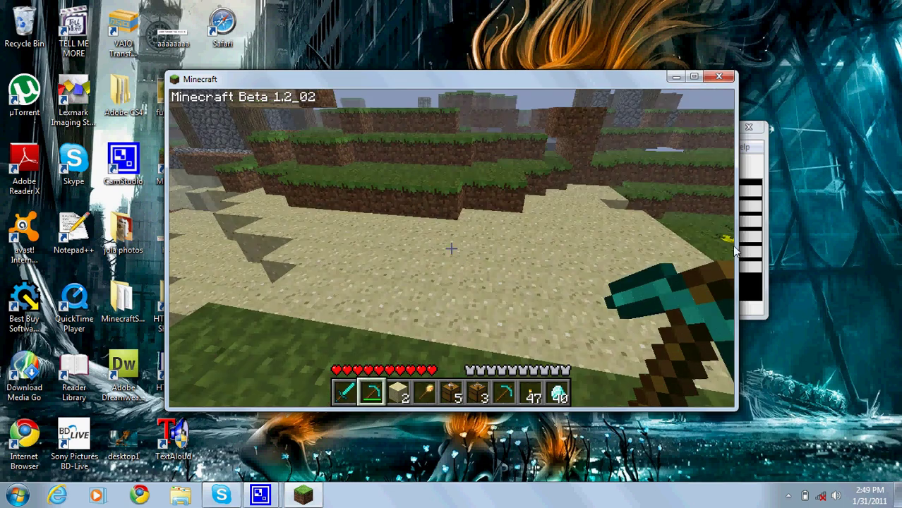
key(w)
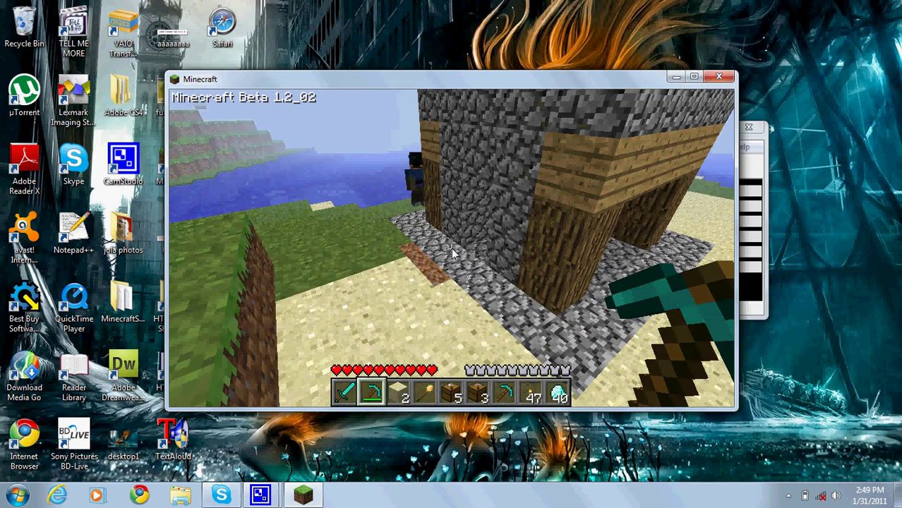
key(w)
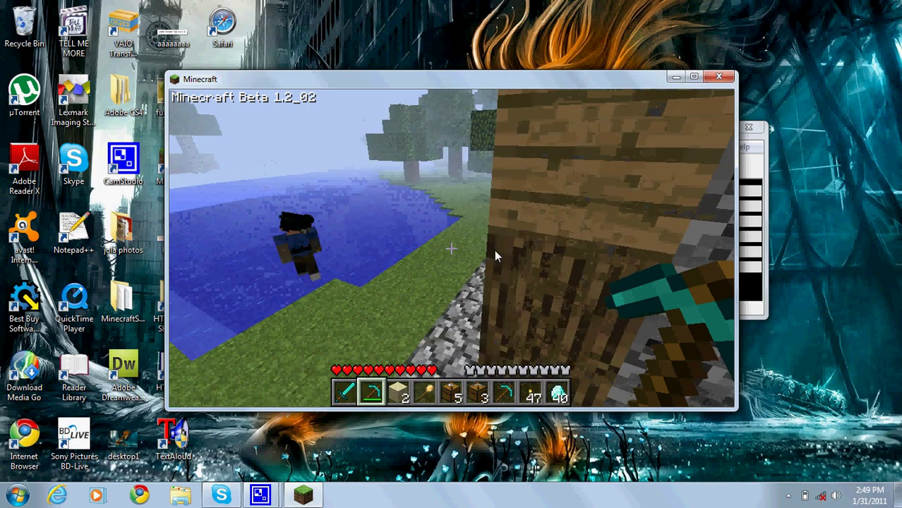
key(w)
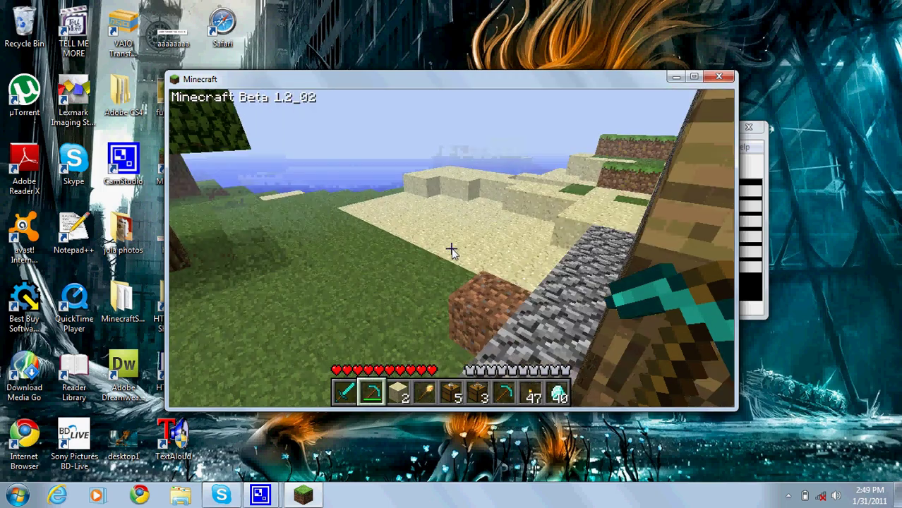
- Craft a crafting table from four wooden planks in the inventory's crafting grid
key(e)
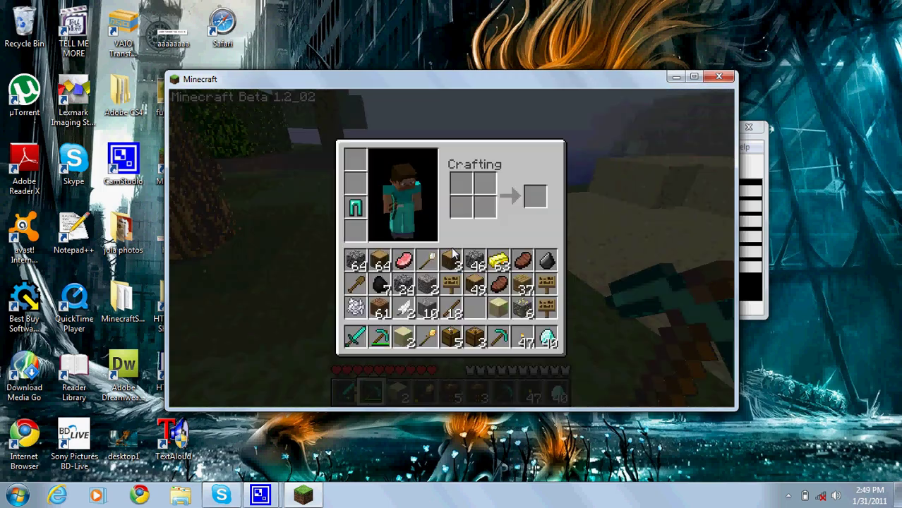
click(524, 284)
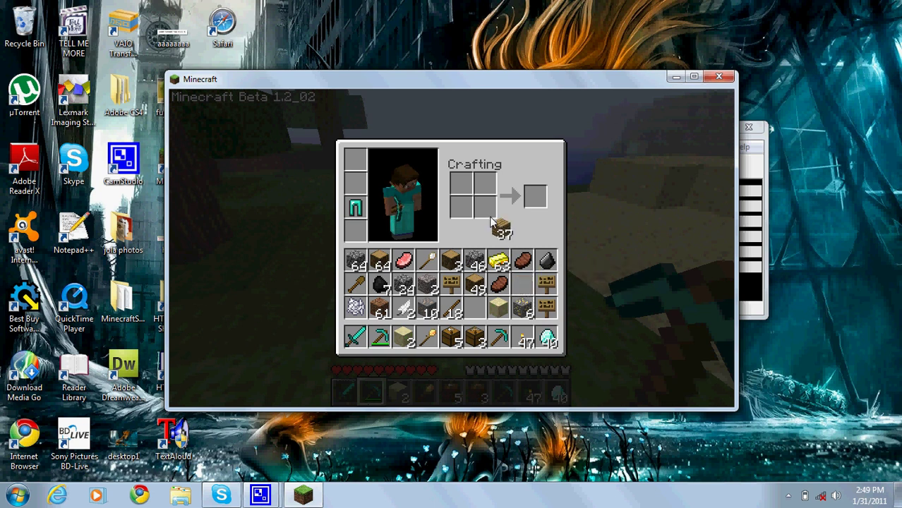
right_click(486, 210)
right_click(485, 185)
right_click(462, 185)
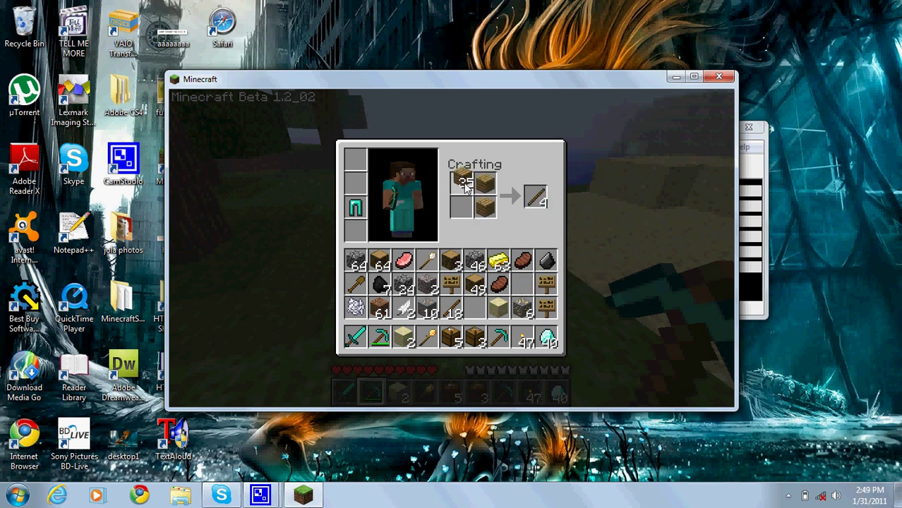
right_click(465, 208)
click(524, 284)
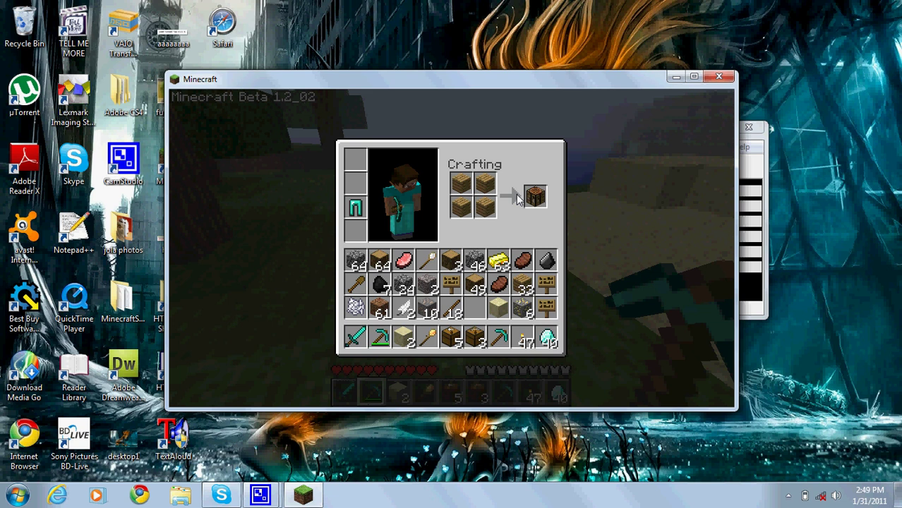
click(534, 198)
- Put the crafting table in the third hotbar slot, throw out the two blocks it replaces, and close the inventory
click(472, 341)
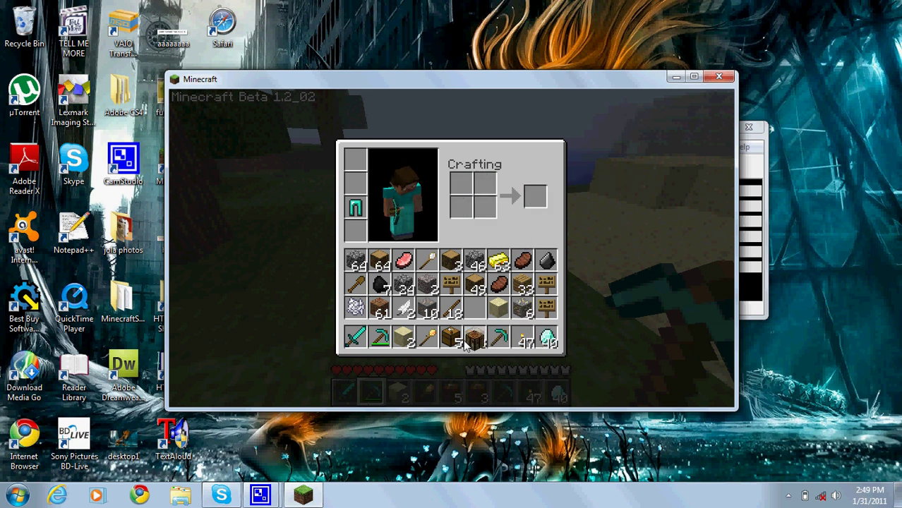
click(402, 340)
click(242, 230)
key(e)
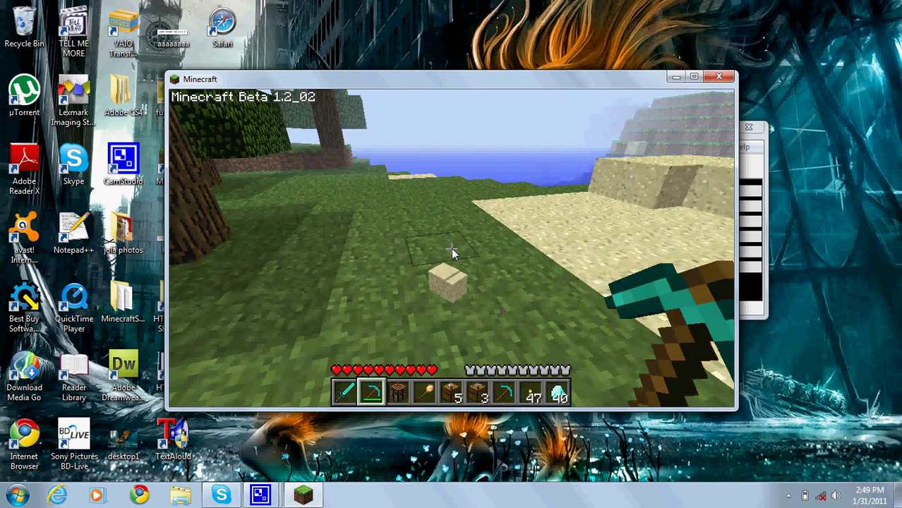
- Place the crafting table on the raised sandy ground near the house and open it
key(w)
scroll(452, 248, down, 2)
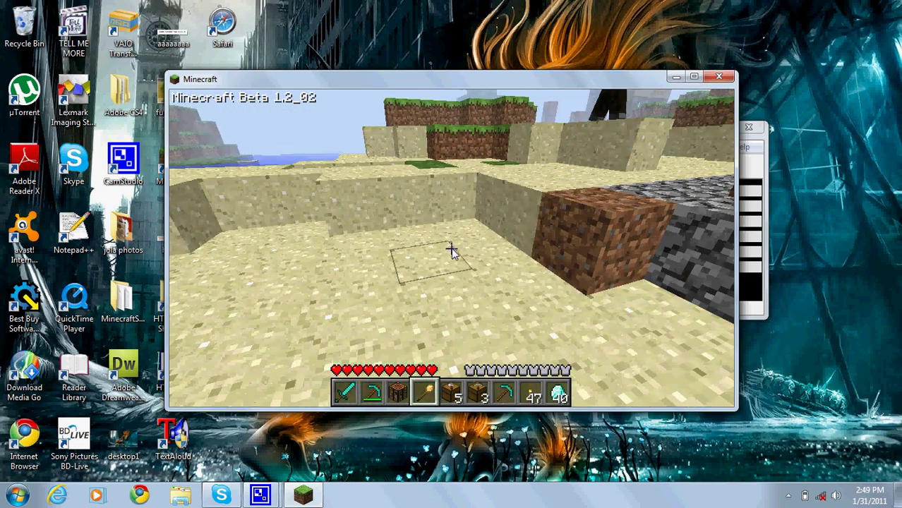
key(space)
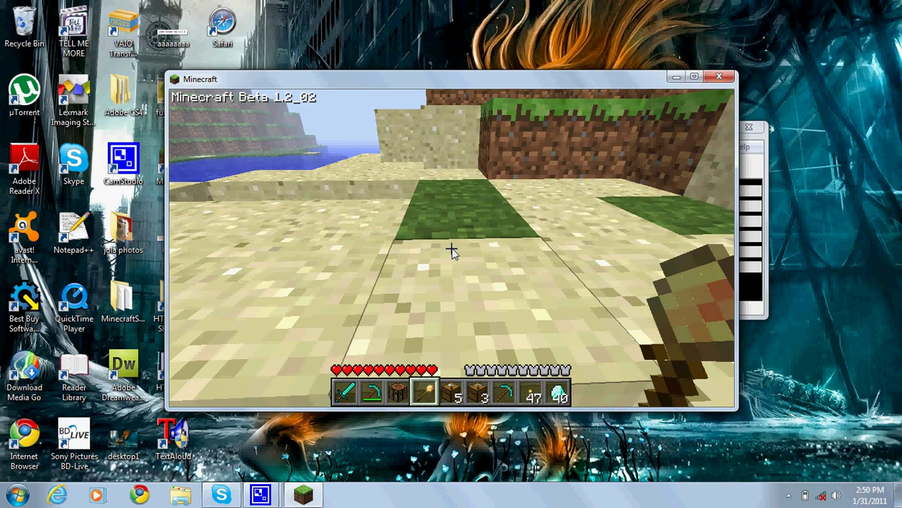
scroll(451, 251, up, 1)
right_click(452, 253)
right_click(453, 253)
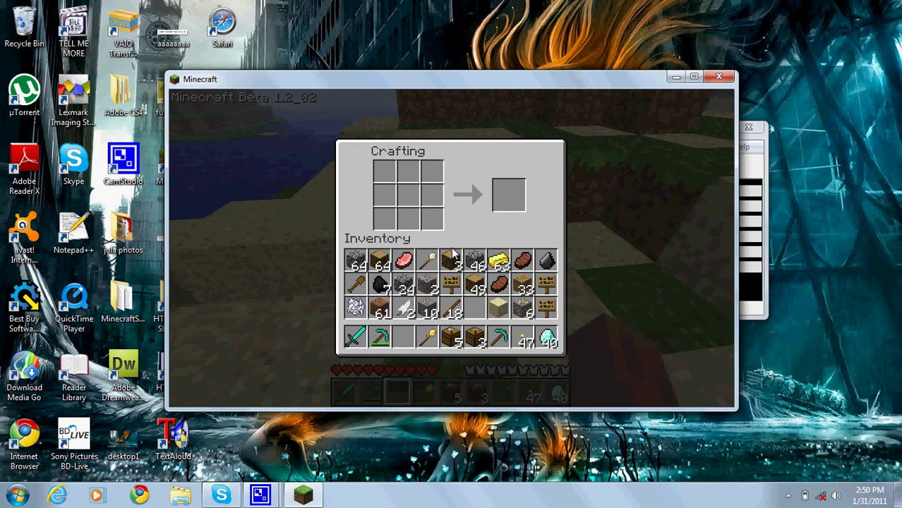
- Arrange eight wooden planks around the empty centre of the crafting grid and return the leftover planks to the inventory
click(498, 259)
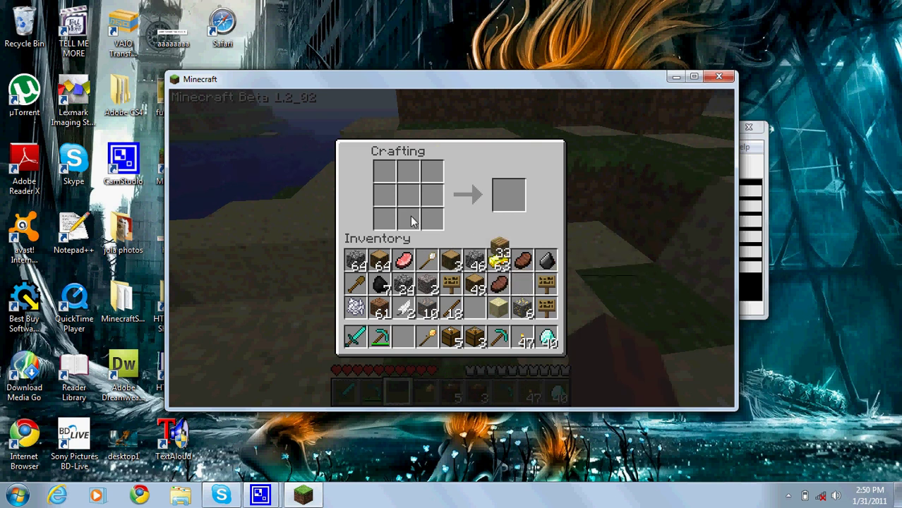
right_click(432, 219)
right_click(431, 196)
right_click(432, 173)
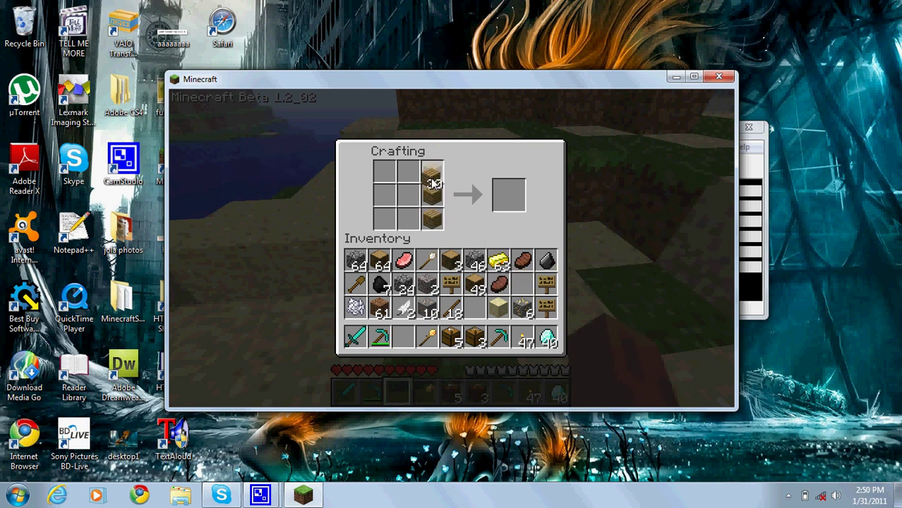
right_click(409, 178)
right_click(384, 172)
right_click(384, 196)
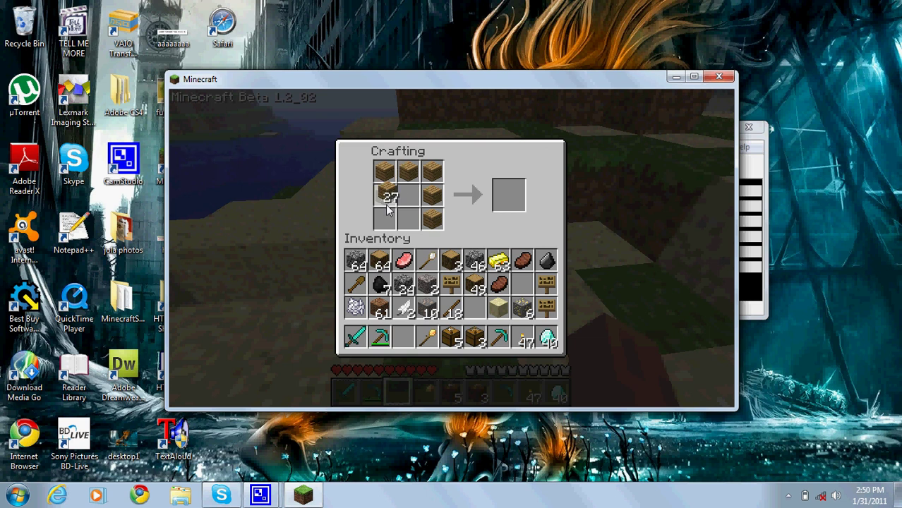
right_click(384, 219)
right_click(408, 220)
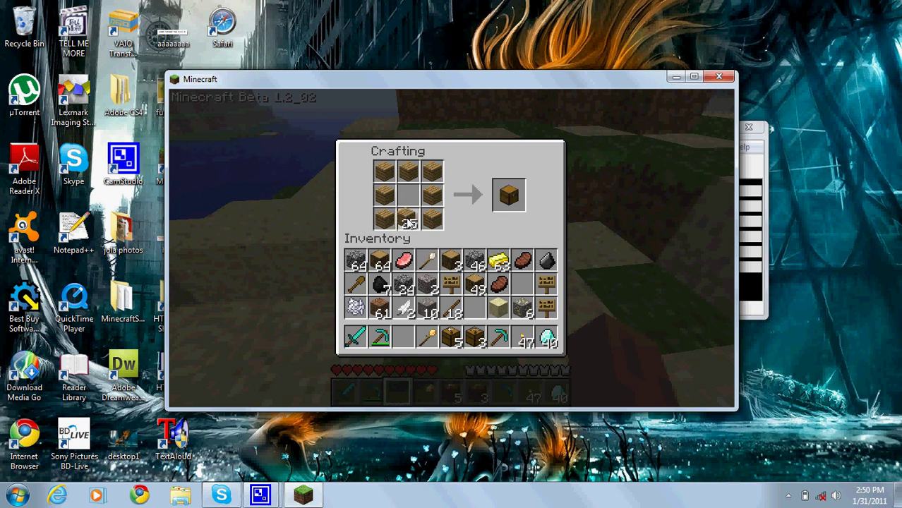
click(522, 285)
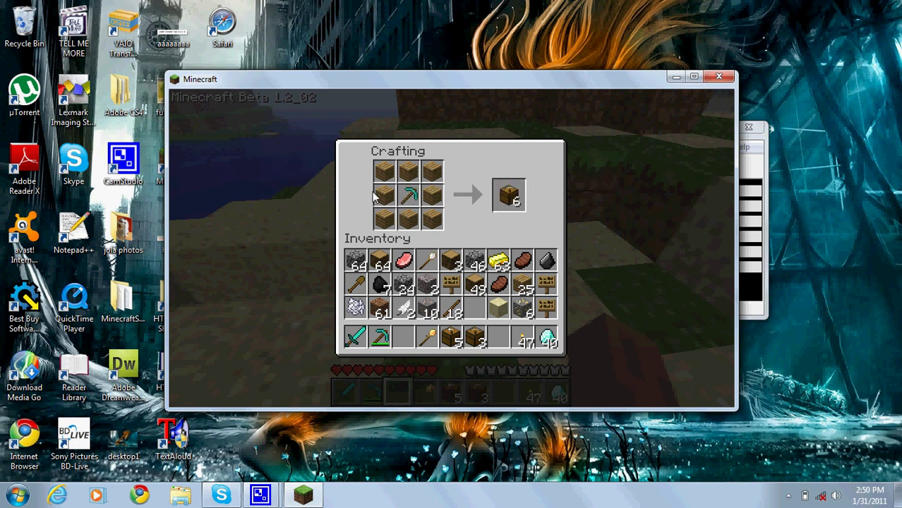
- Collect the six chests crafted from the planks and diamond pickaxe, leave the crafting table, and hold the stack of six
click(511, 198)
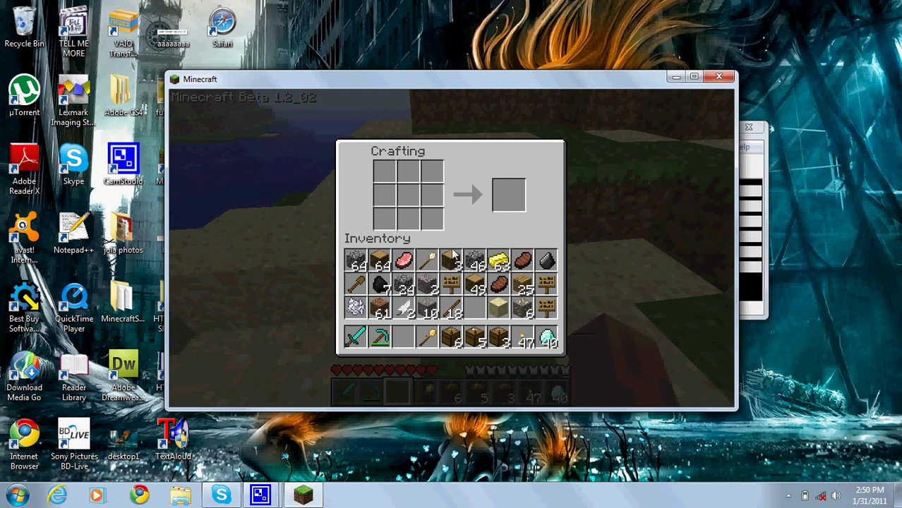
key(e)
key(5)
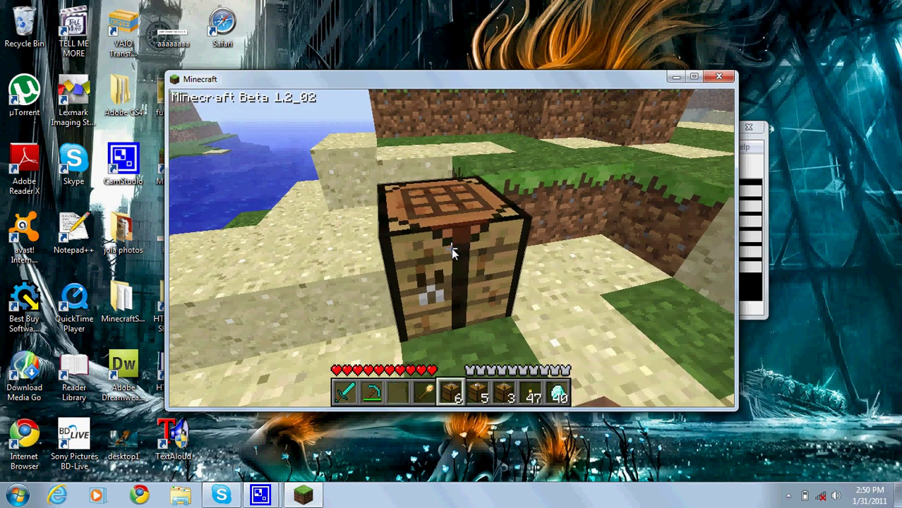
- Hold the chest marked with a pickaxe and carry it across the beach, past the tree, to the grassy shore
scroll(451, 247, down, 2)
key(w)
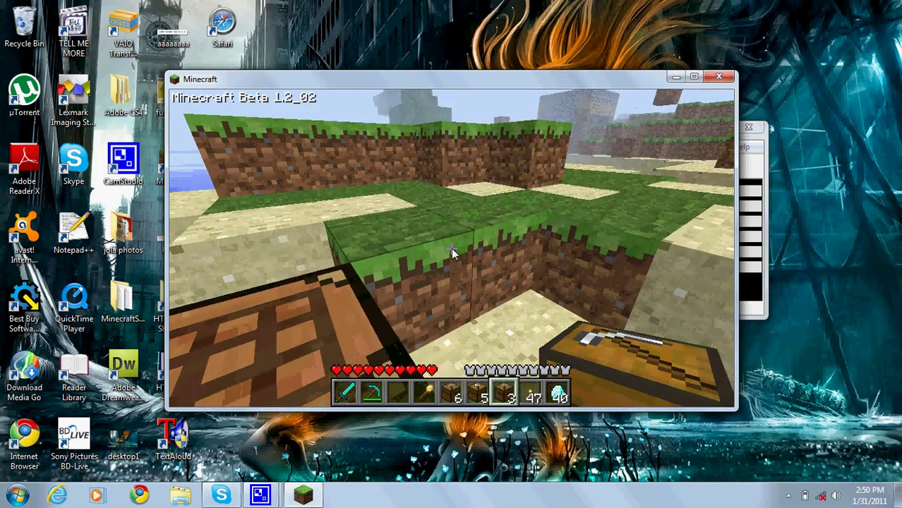
key(w)
key(space)
key(space)
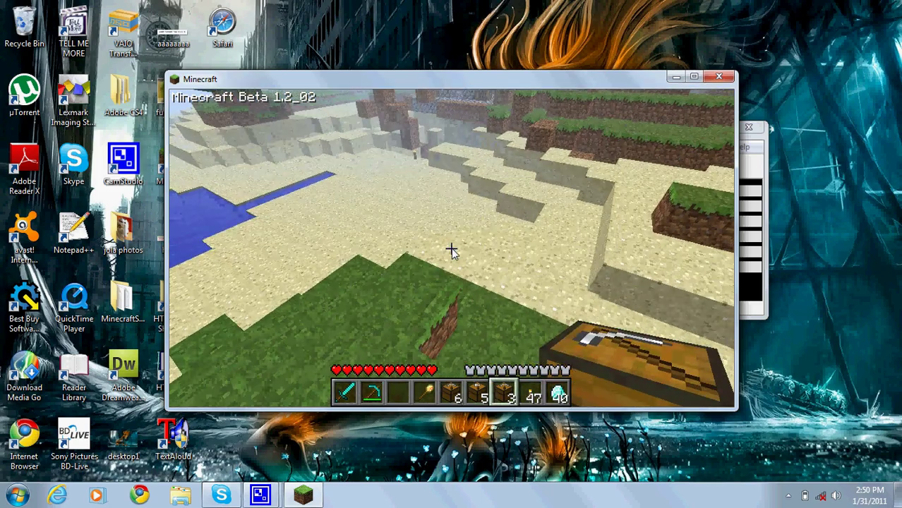
key(w)
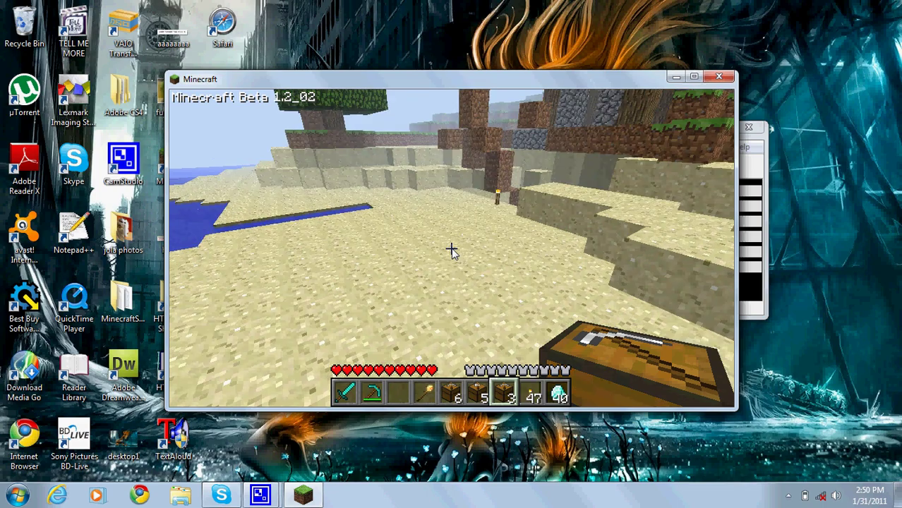
key(w)
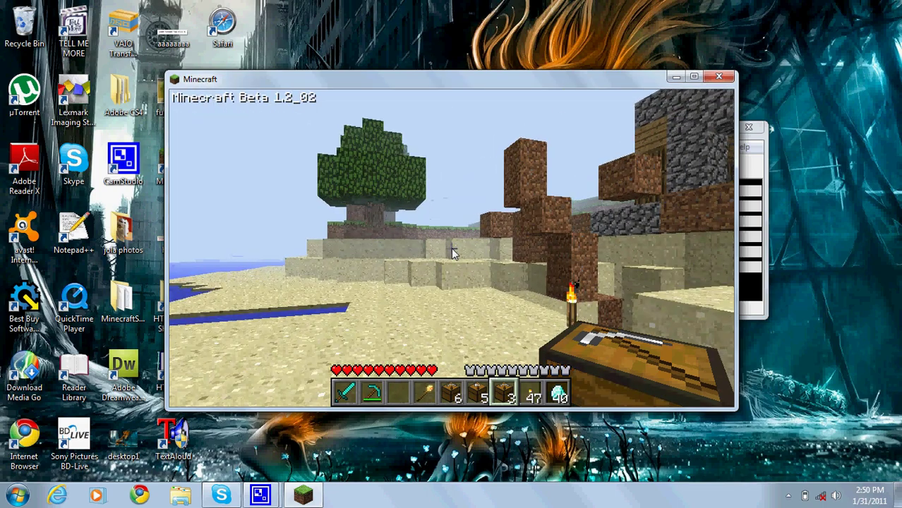
key(w)
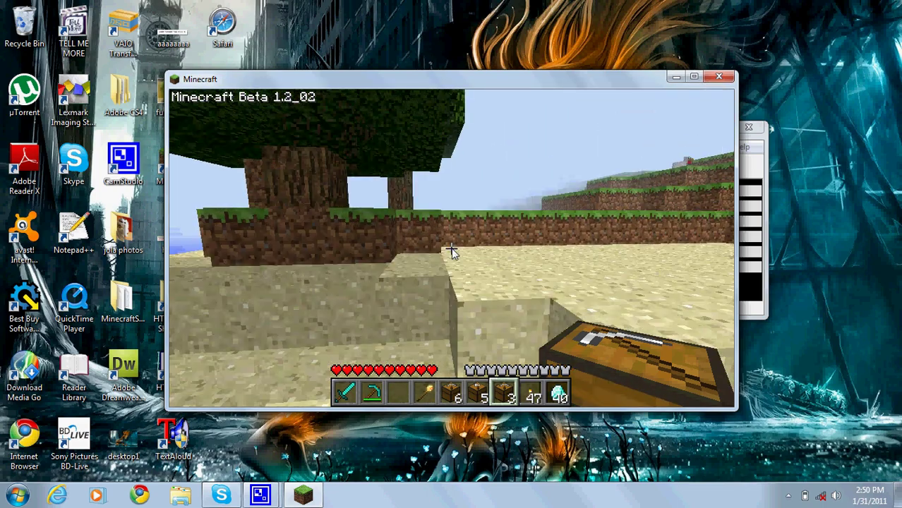
key(w)
key(space)
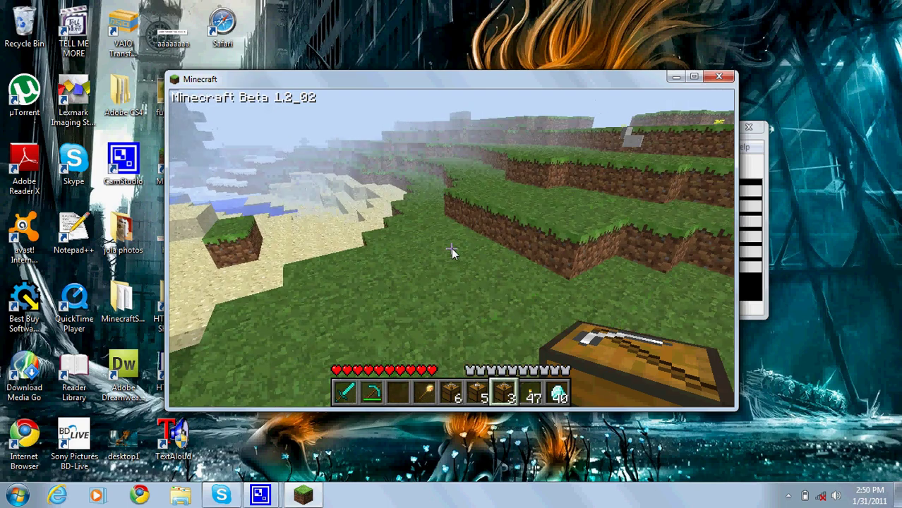
key(w)
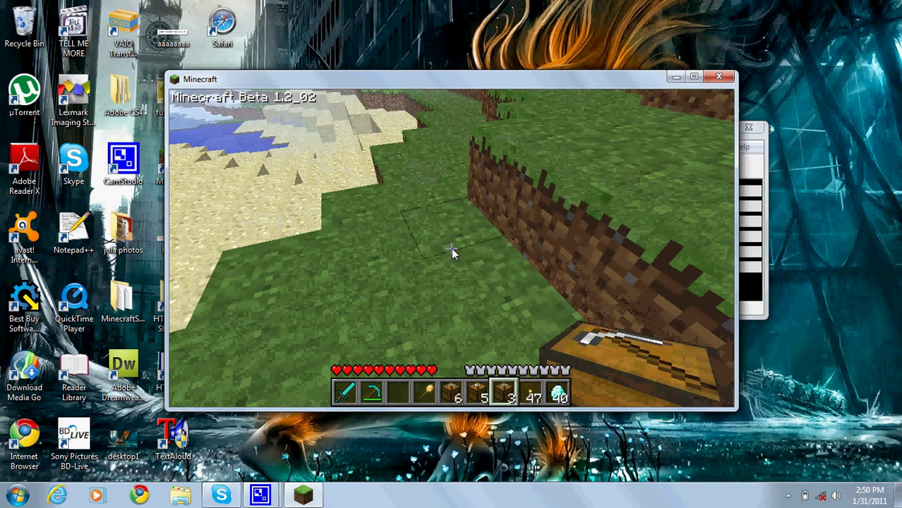
- Place the pickaxe-marked chest at the edge of the grass beside the sand and switch to the empty hotbar slot
click(450, 247)
click(451, 247)
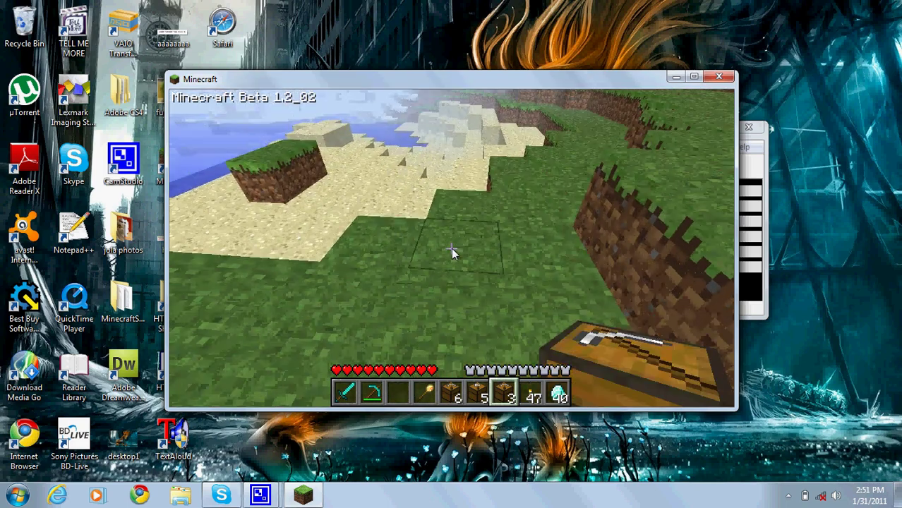
right_click(451, 248)
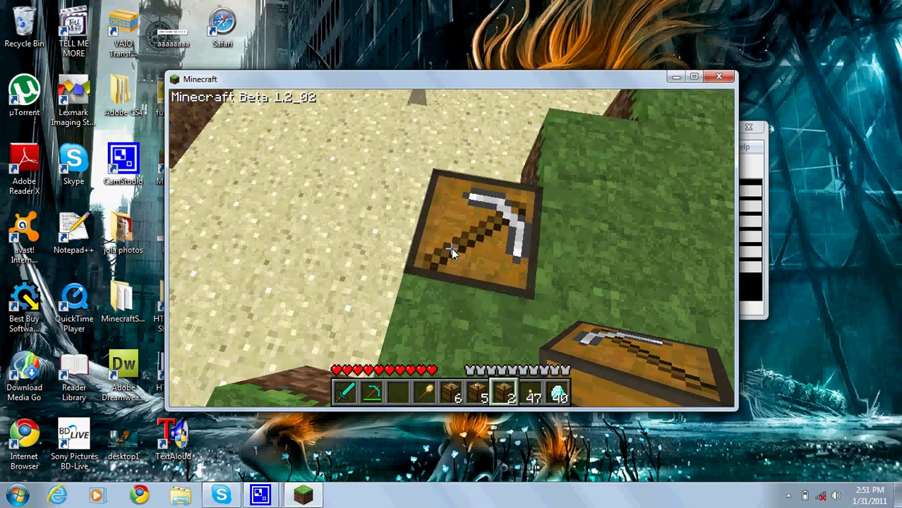
scroll(451, 248, up, 4)
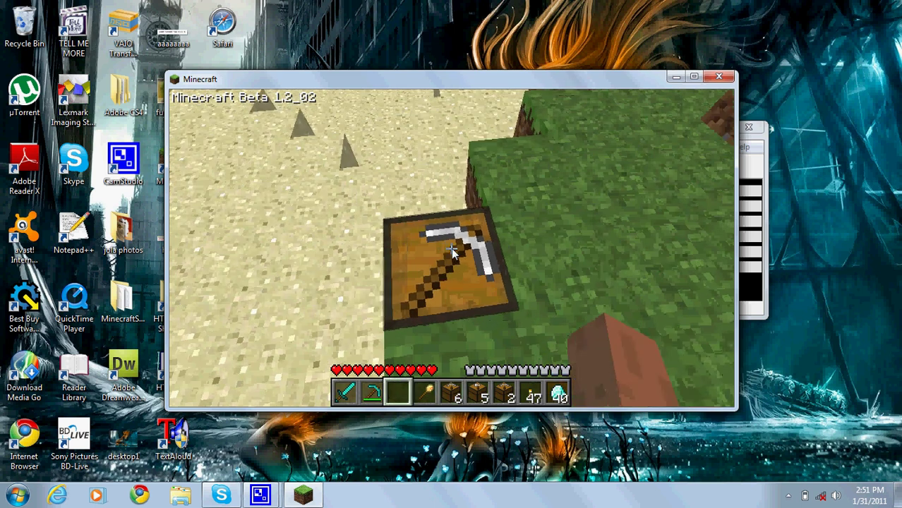
- Store the diamond pickaxe in the chest placed at the edge of the grass, then close the chest
right_click(451, 247)
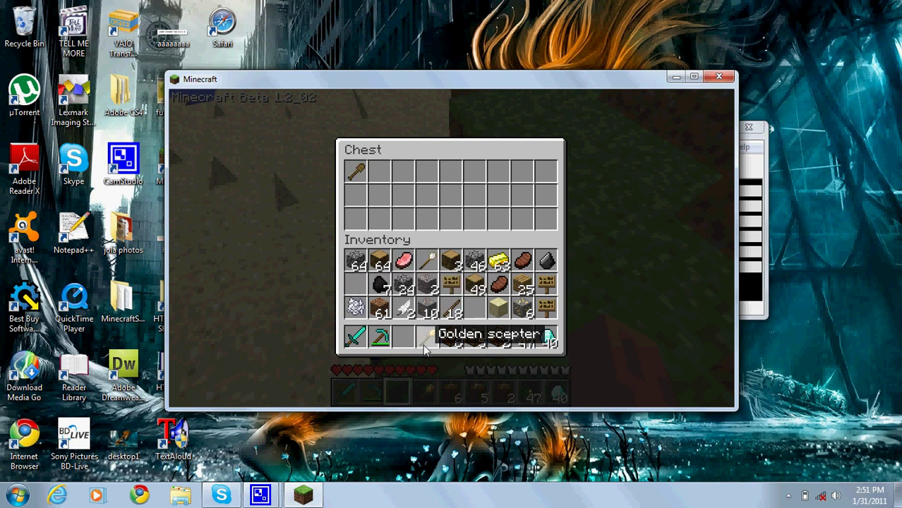
click(378, 339)
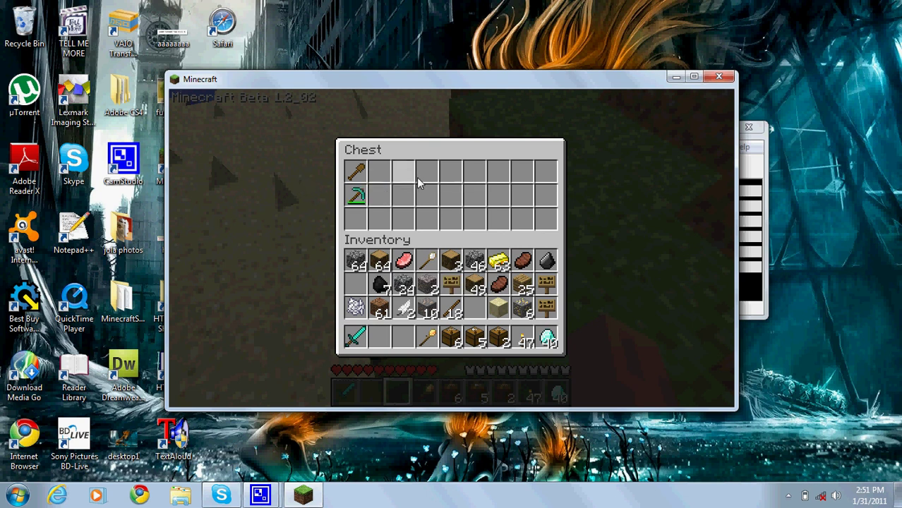
key(Escape)
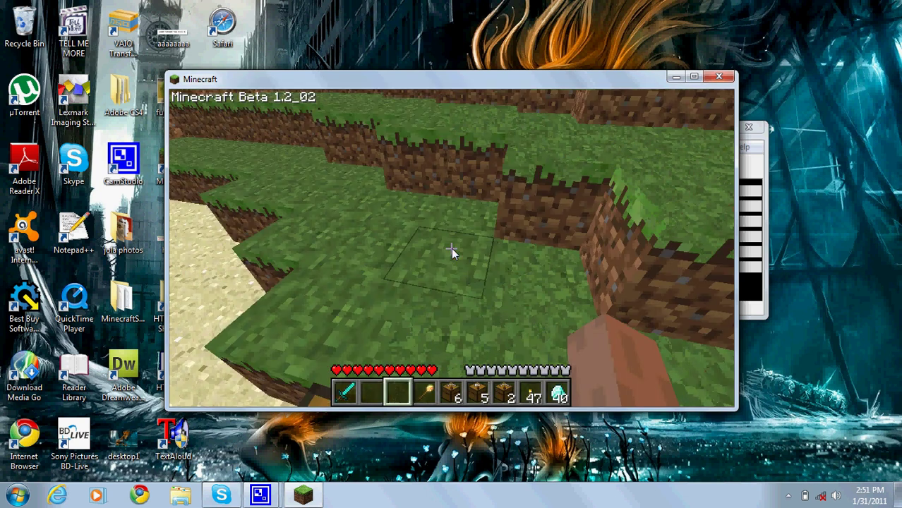
- Walk along the grass to the cobblestone and wood hut and inspect the contents of its chest
key(w)
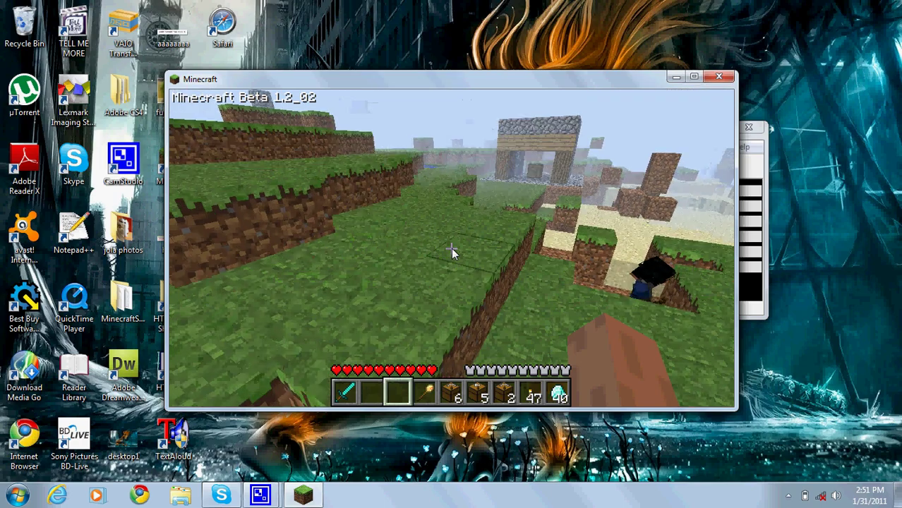
key(w)
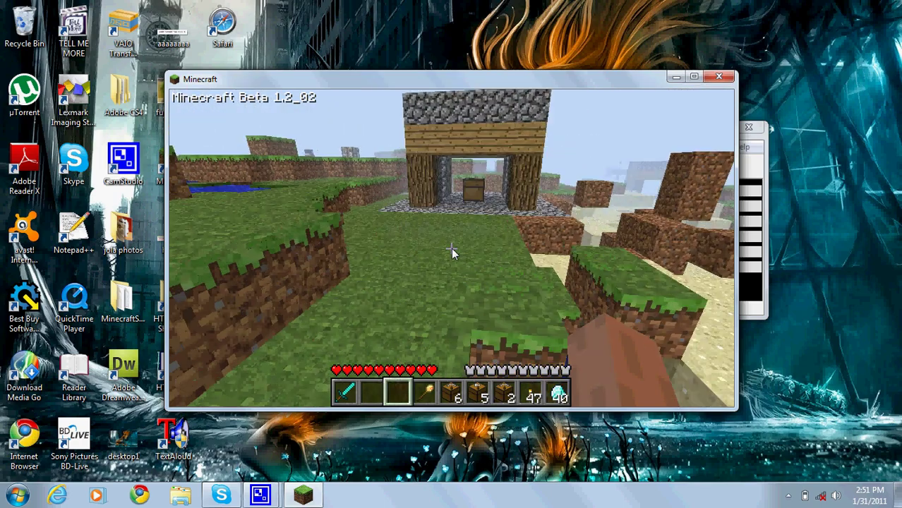
key(w)
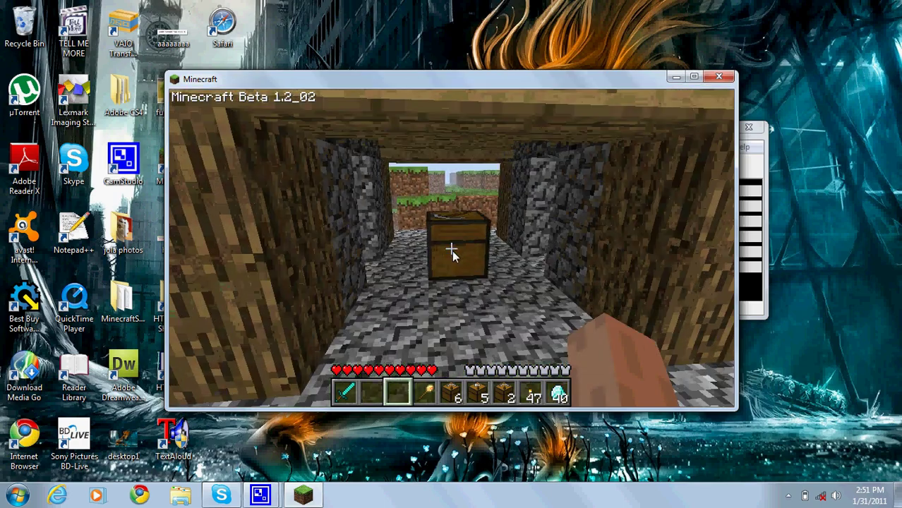
right_click(452, 252)
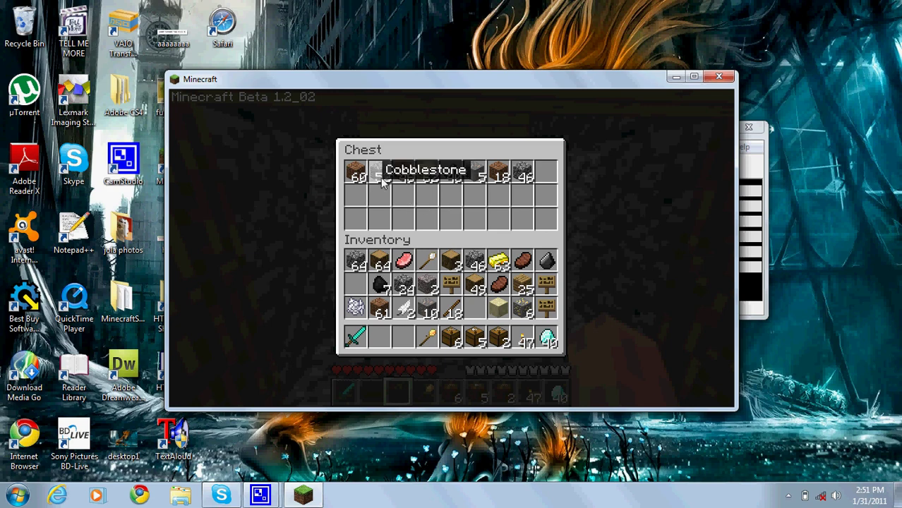
key(Escape)
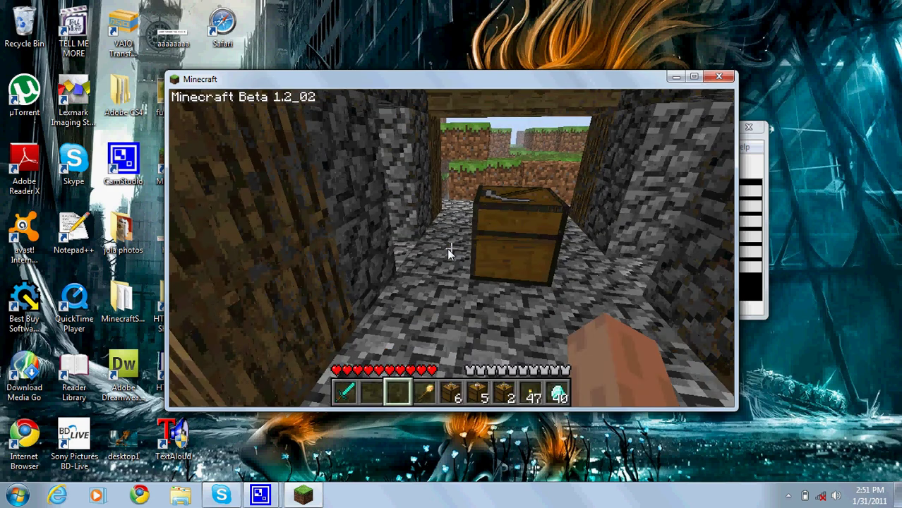
- Leave the hut and cross the grass into the narrow dirt and stone hollow
key(w)
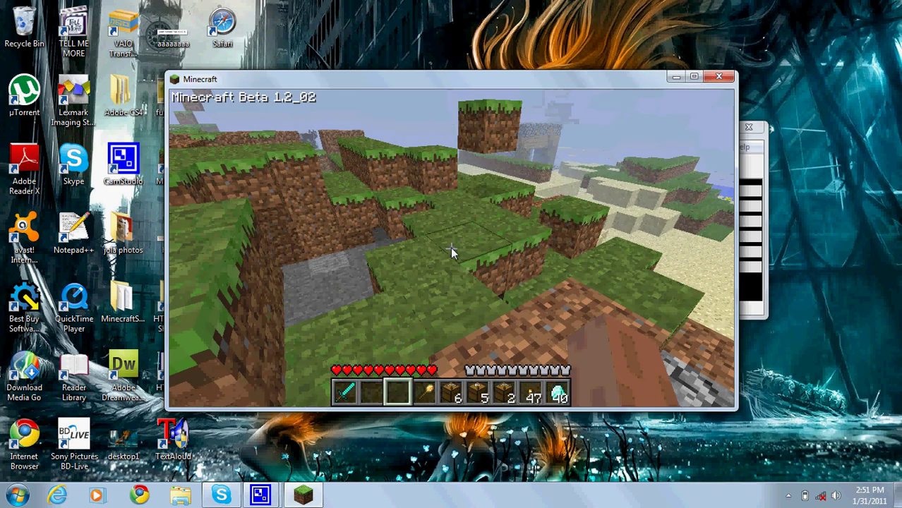
key(w)
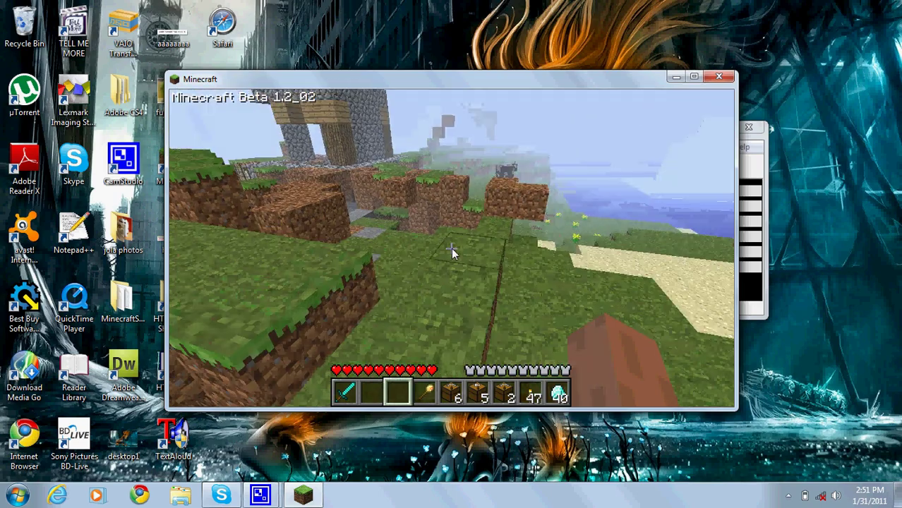
key(w)
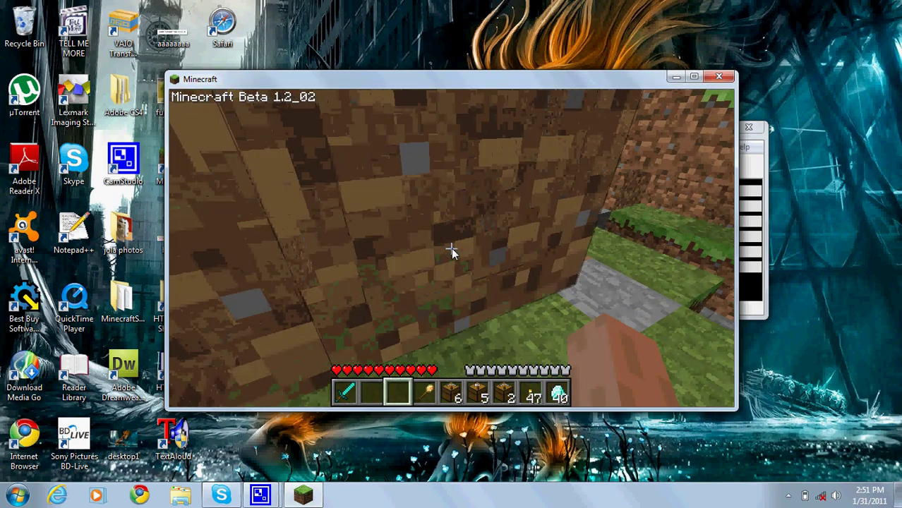
key(w)
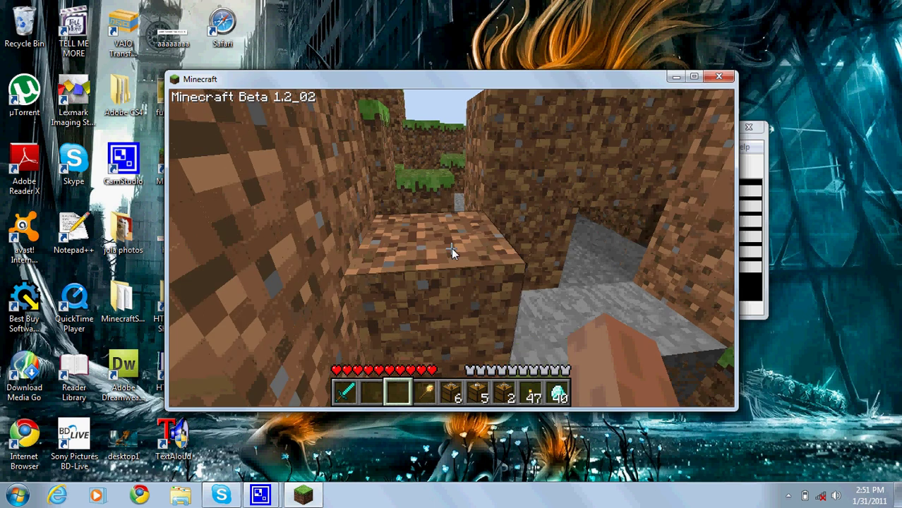
- Hold the golden scepter, lay out its stick and gold ingot recipe diagonally in the inventory crafting grid, and recollect the dropped ingots
key(4)
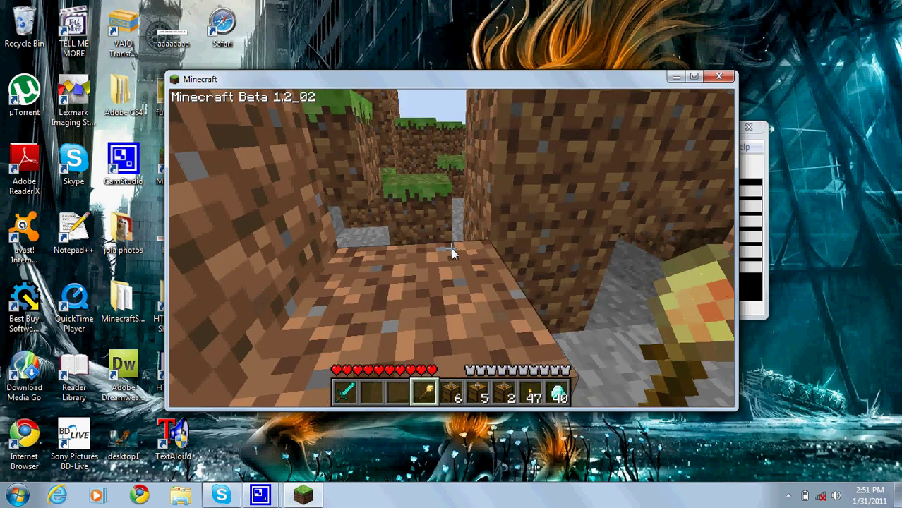
key(e)
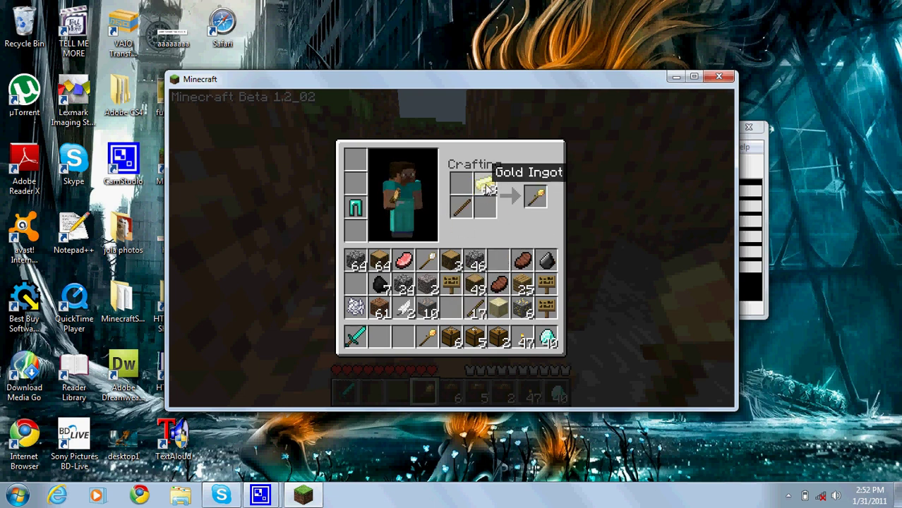
key(e)
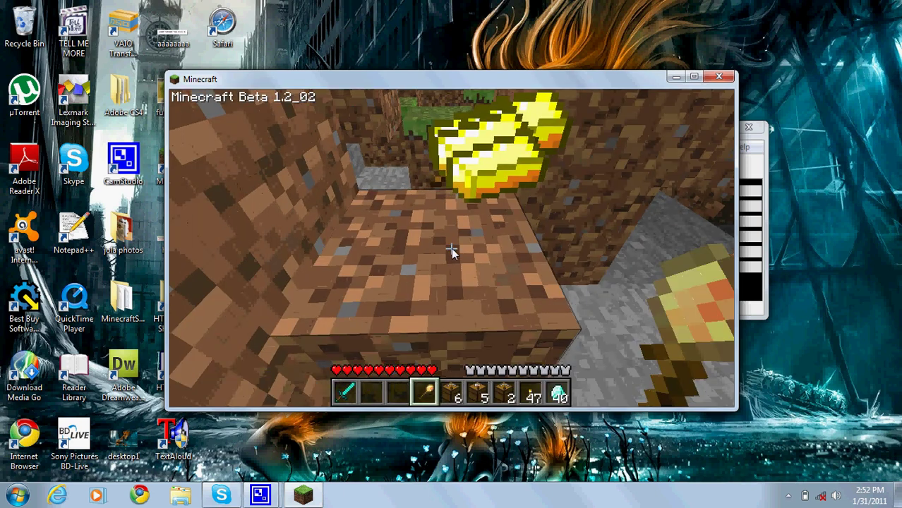
key(w)
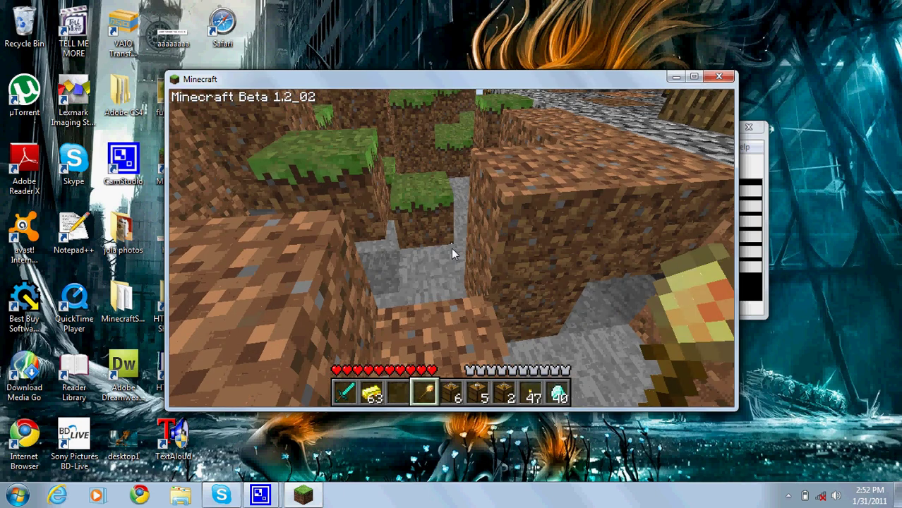
- Climb out of the hollow and tour the grassy shore, viewing the huts, the placed pickaxe-marked chest and the chest inside the hut
key(w)
key(space)
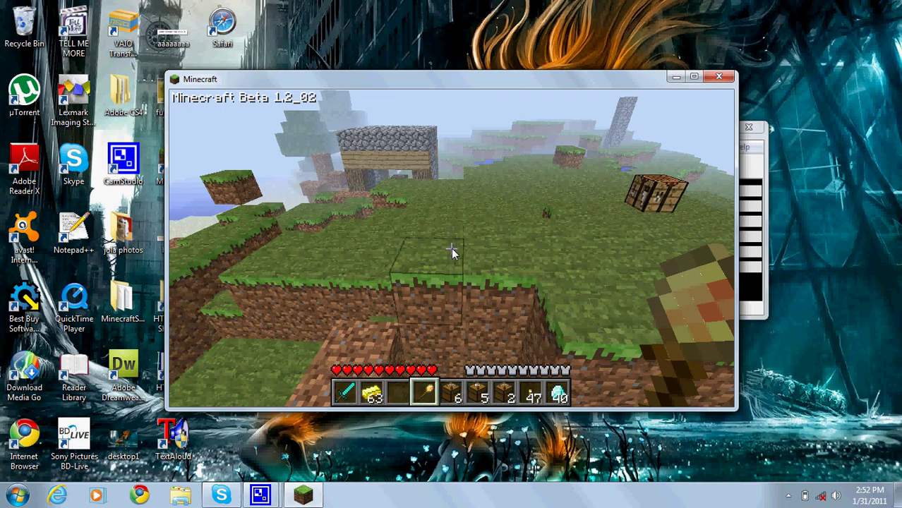
key(w)
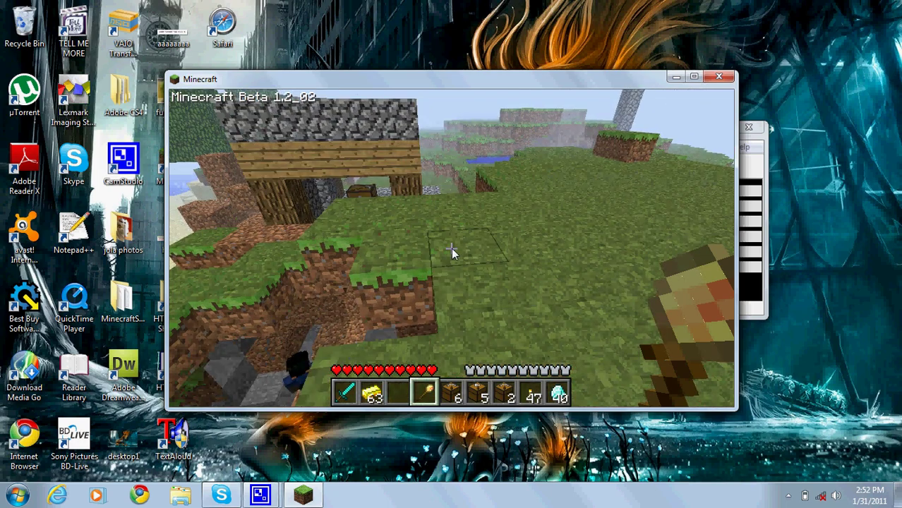
key(w)
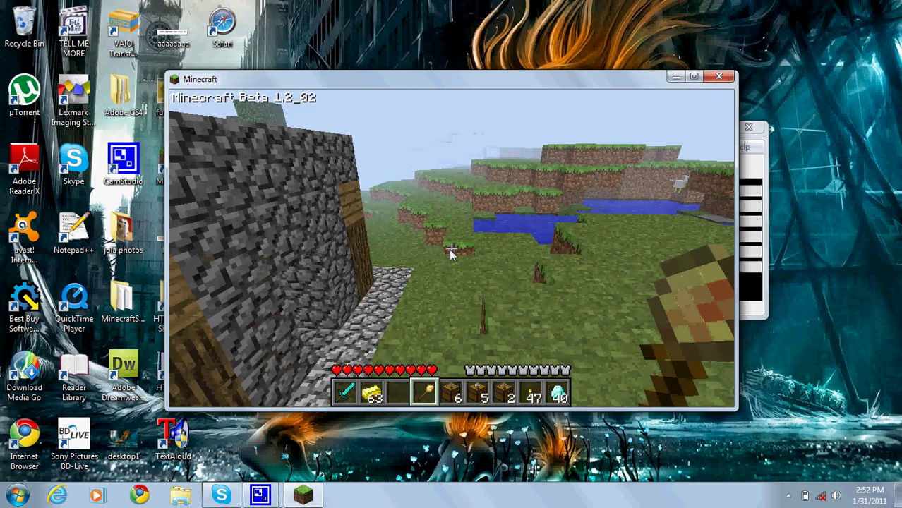
key(w)
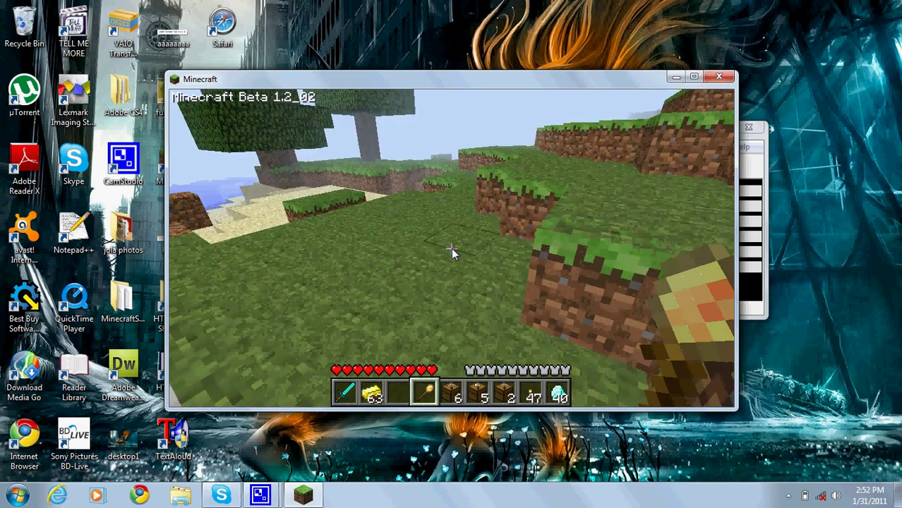
key(w)
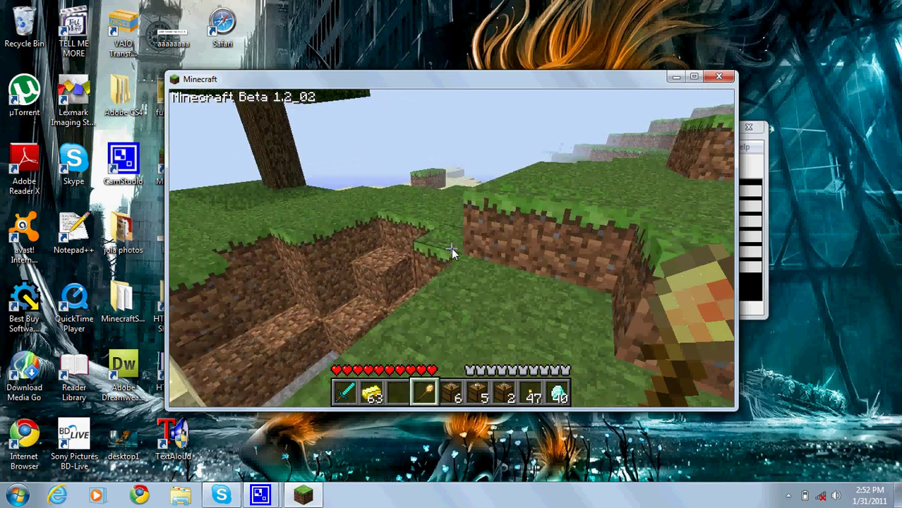
key(w)
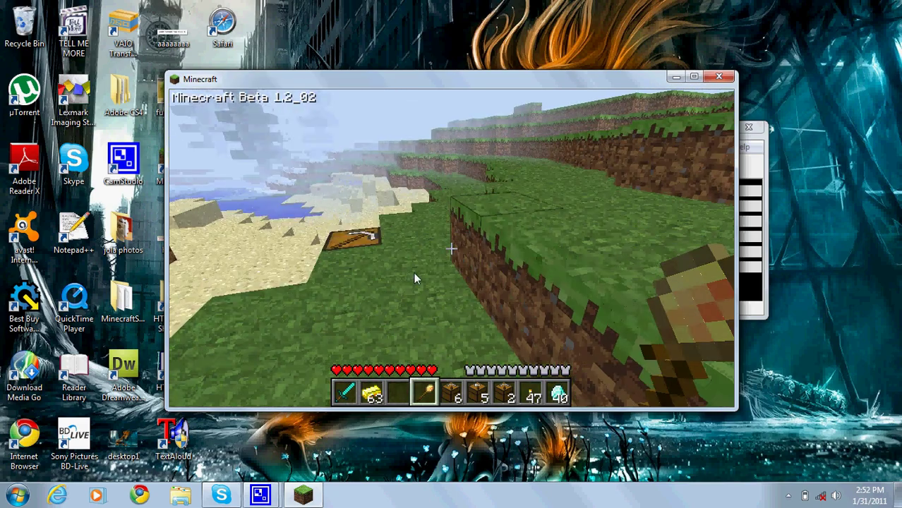
key(w)
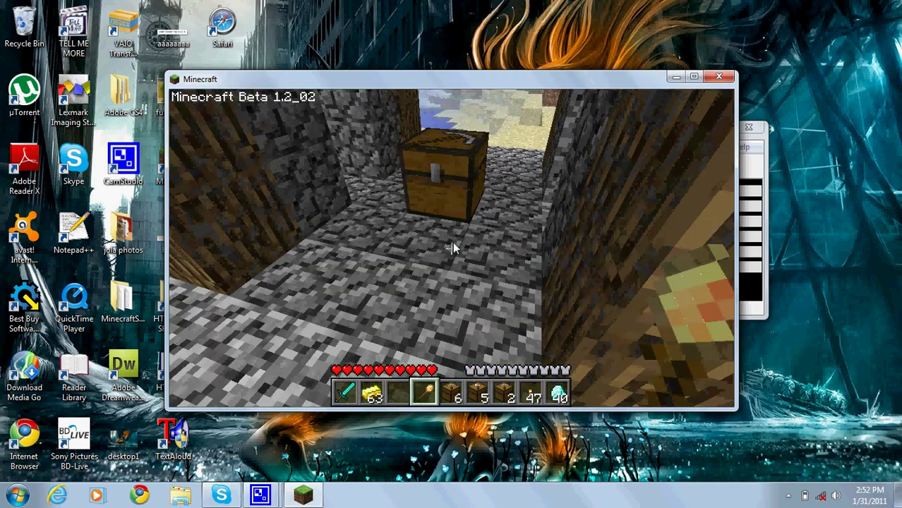
key(s)
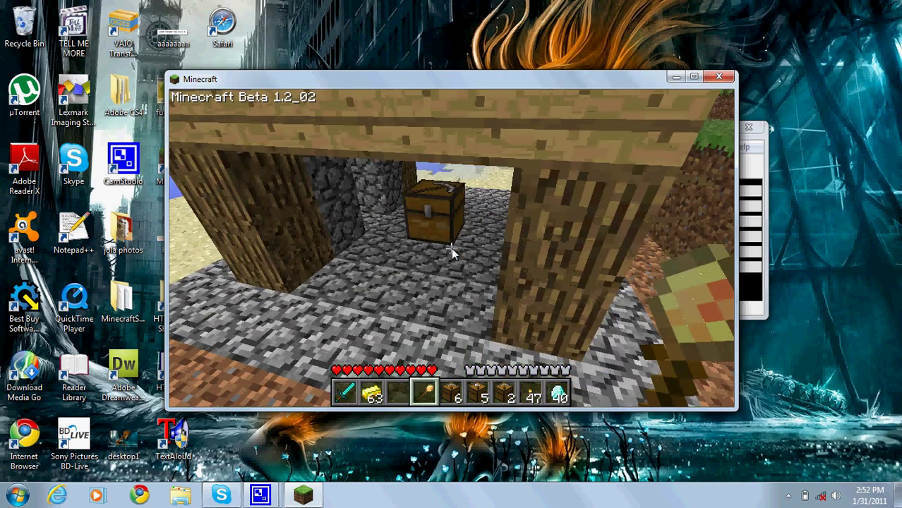
- Strike the dirt wall with the golden scepter, climb out, and walk past the hut to the grass field near the crafting table
click(451, 248)
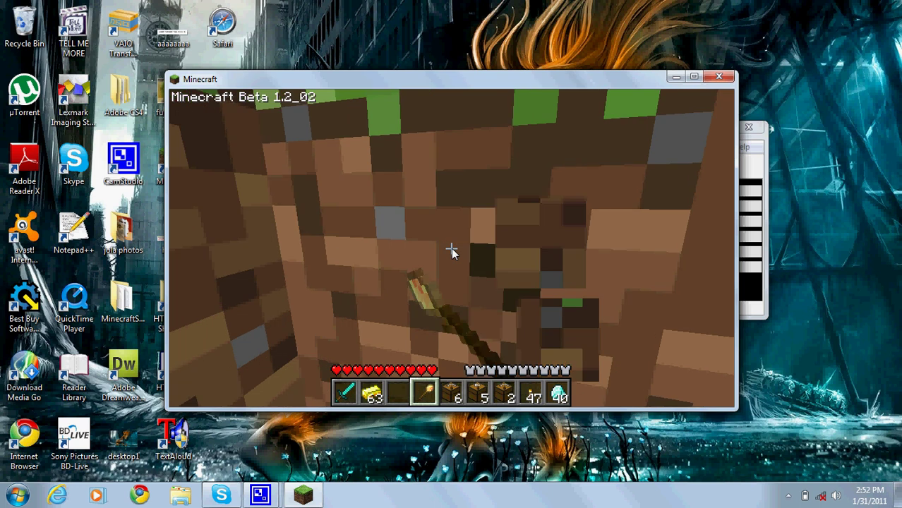
key(space)
key(w)
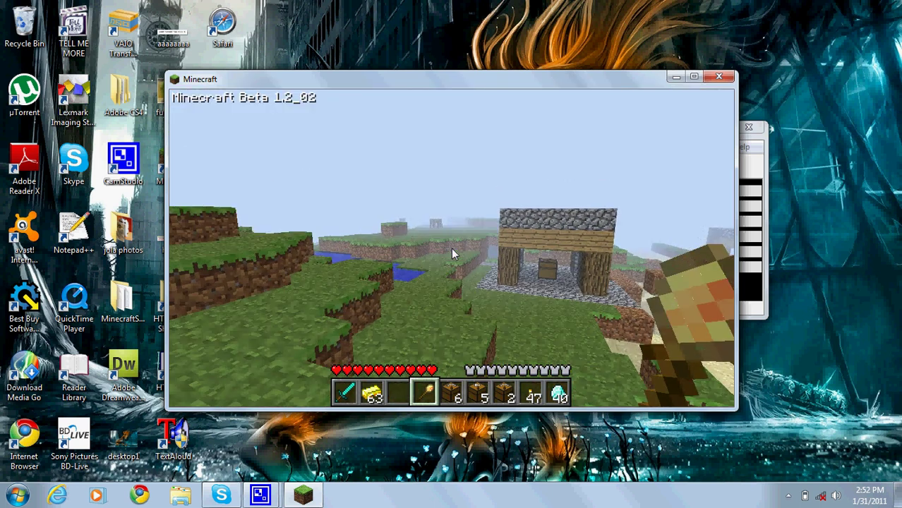
key(w)
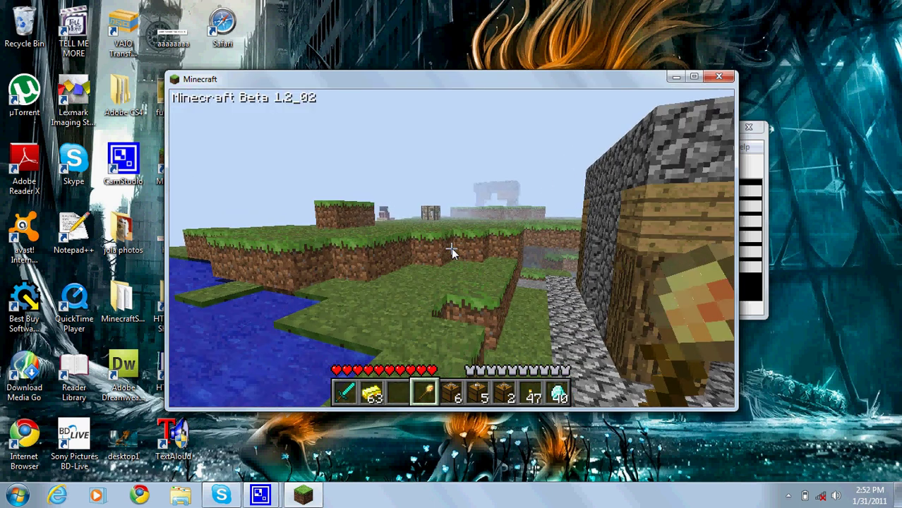
key(space)
key(w)
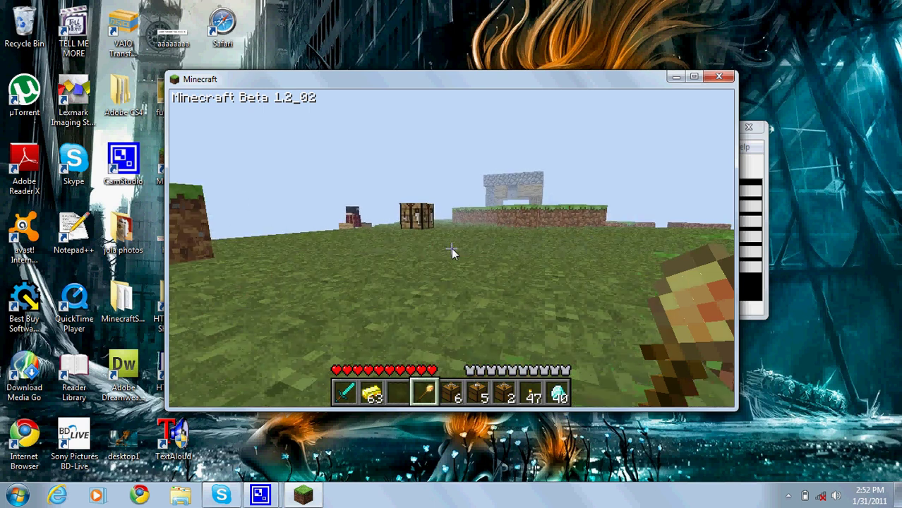
- Pause the game and move its window aside to uncover the CamStudio recorder
key(Escape)
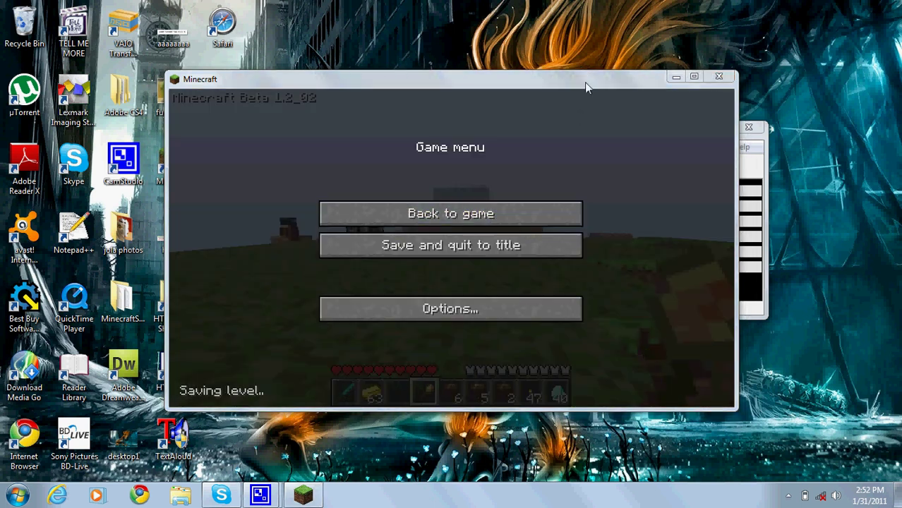
drag(573, 85, 395, 127)
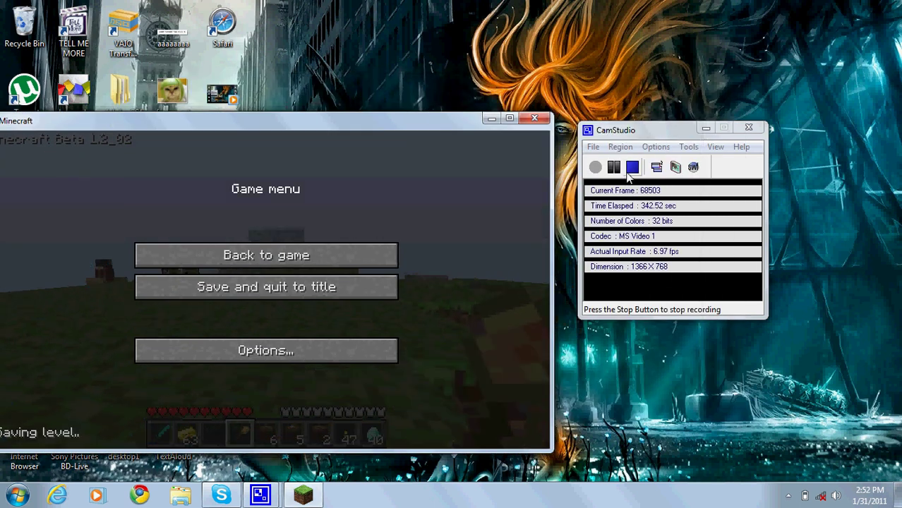